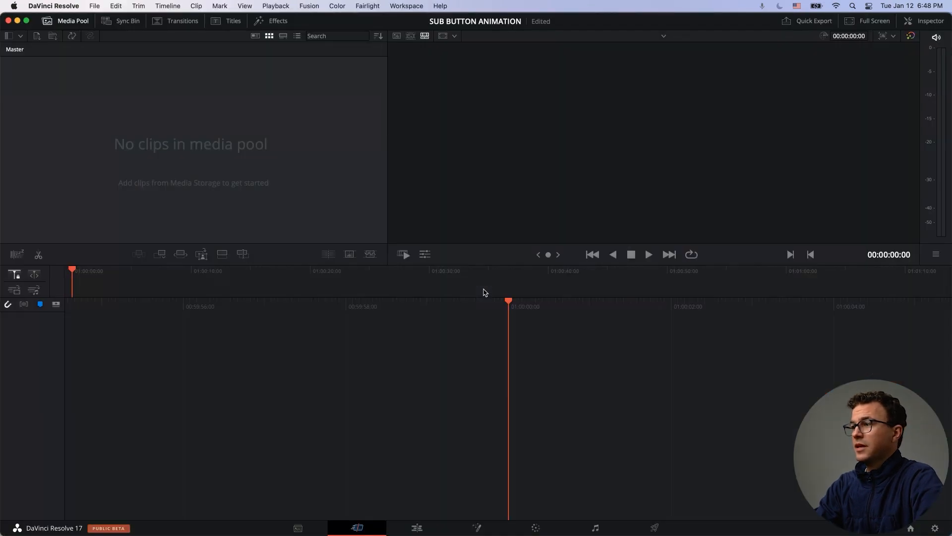
Step: Set the project's timeline frame rate to 30 frames per second and save the project settings
left_click(935, 529)
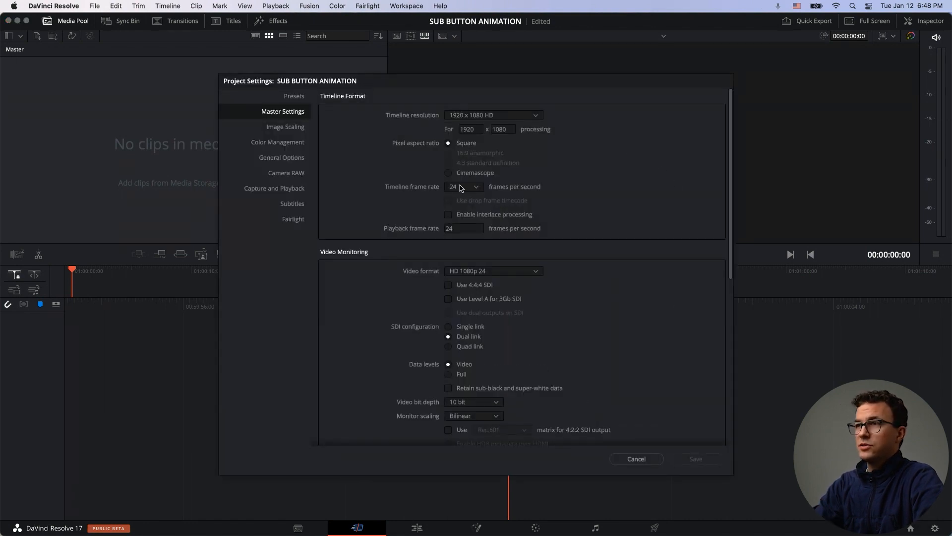
left_click(466, 189)
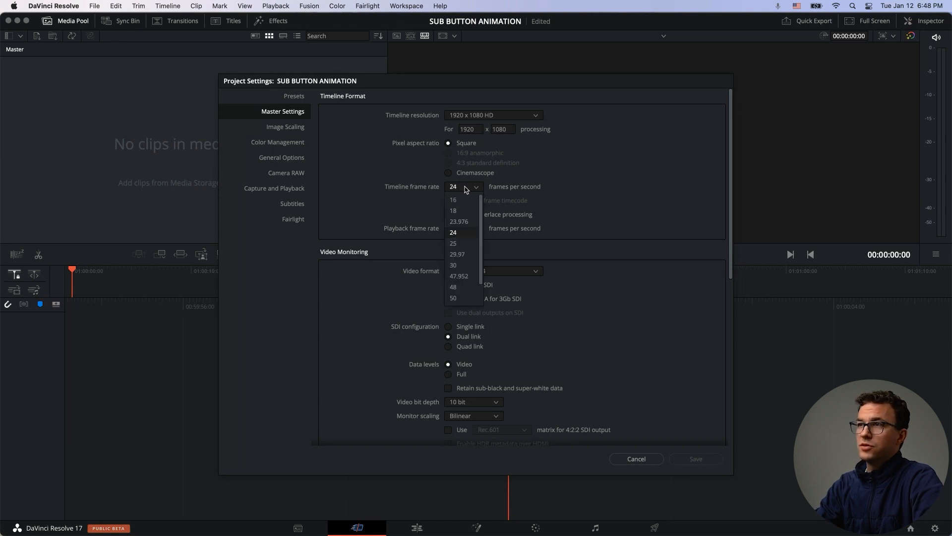
left_click(457, 266)
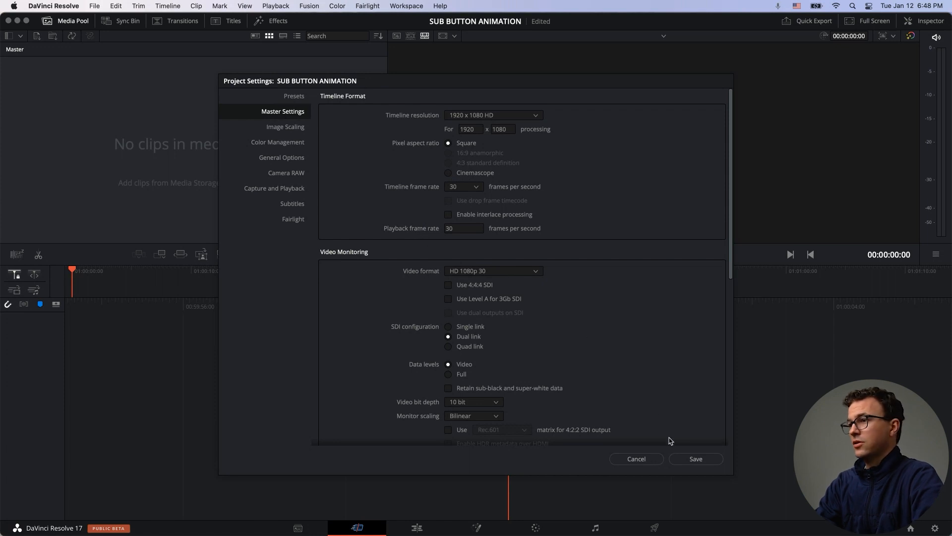
left_click(694, 460)
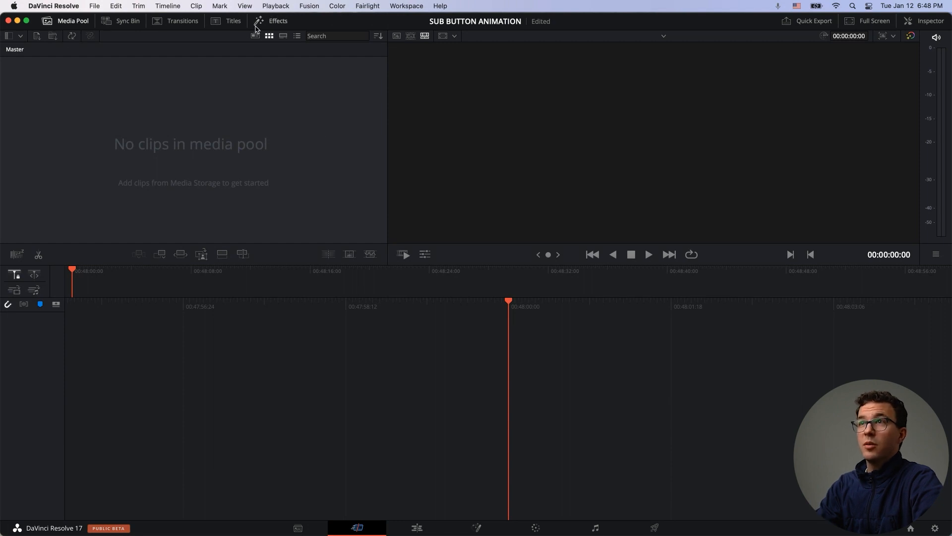
Step: Switch to the Fusion page and add a Rectangle node to the node graph
left_click(272, 21)
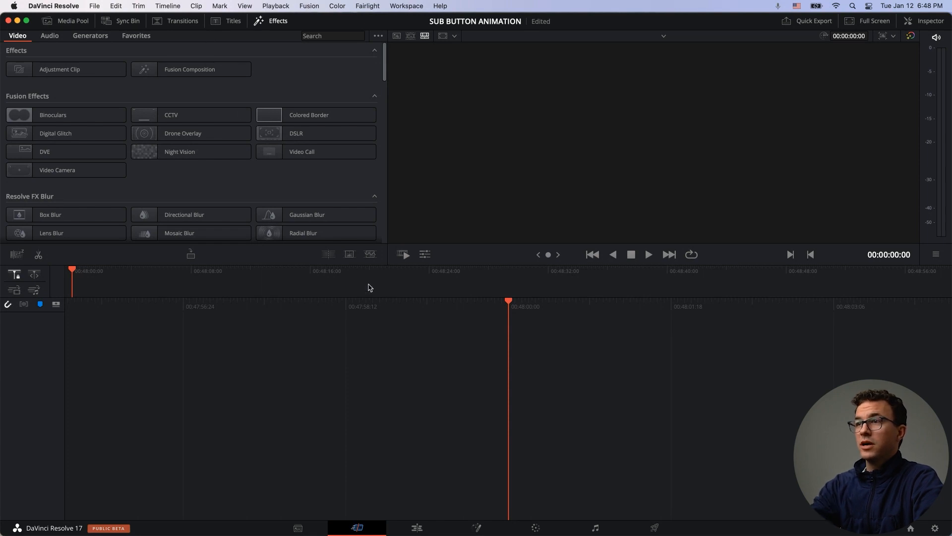
left_click(476, 525)
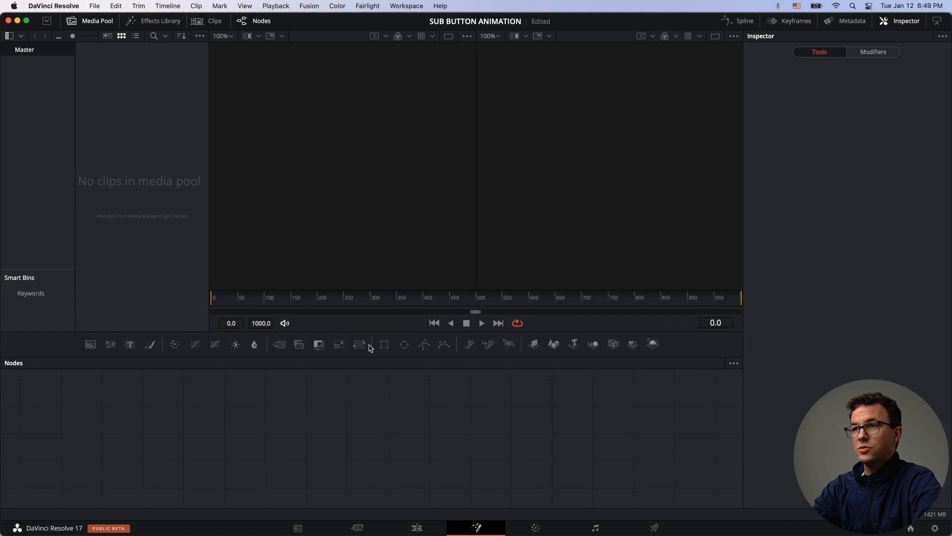
left_click_drag(384, 344, 88, 403)
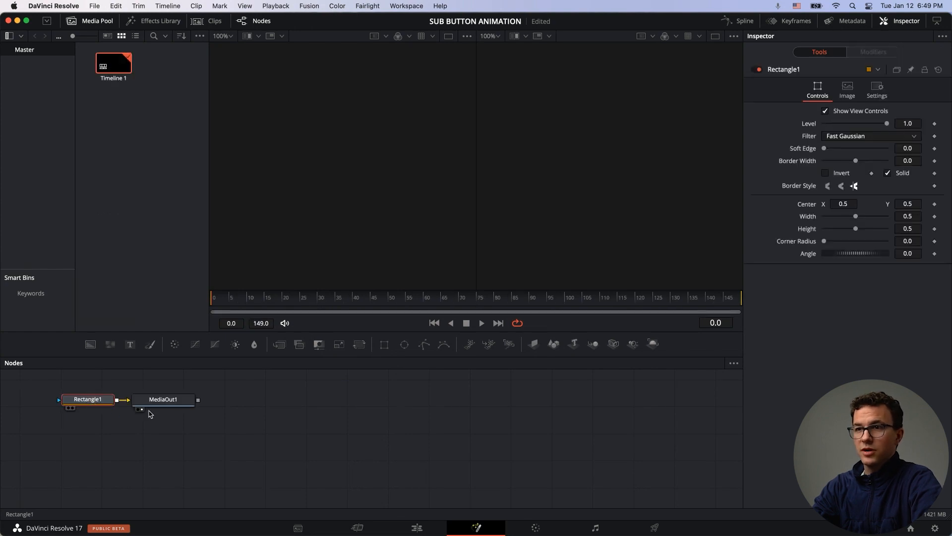
Step: Show the media output in the viewer and move the MediaOut1 node far to the right
key("2")
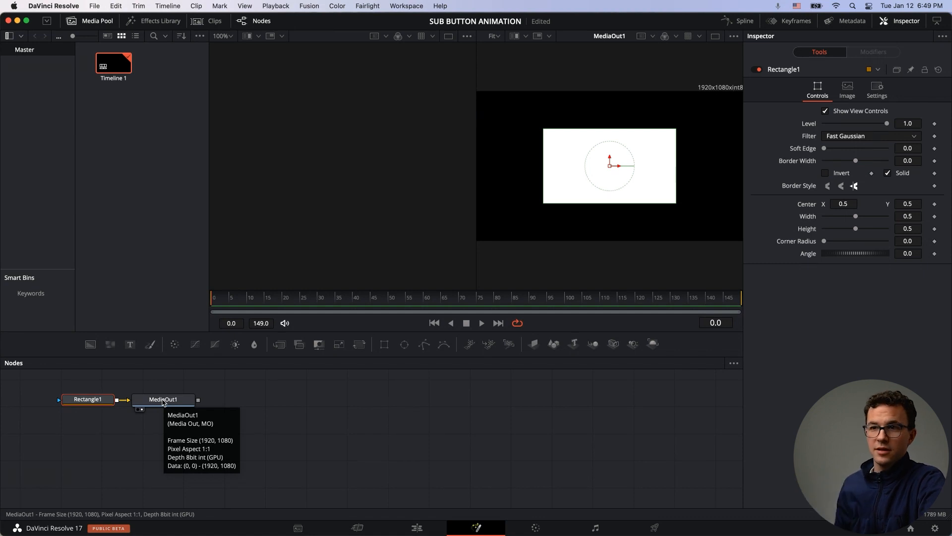
left_click_drag(163, 402, 686, 403)
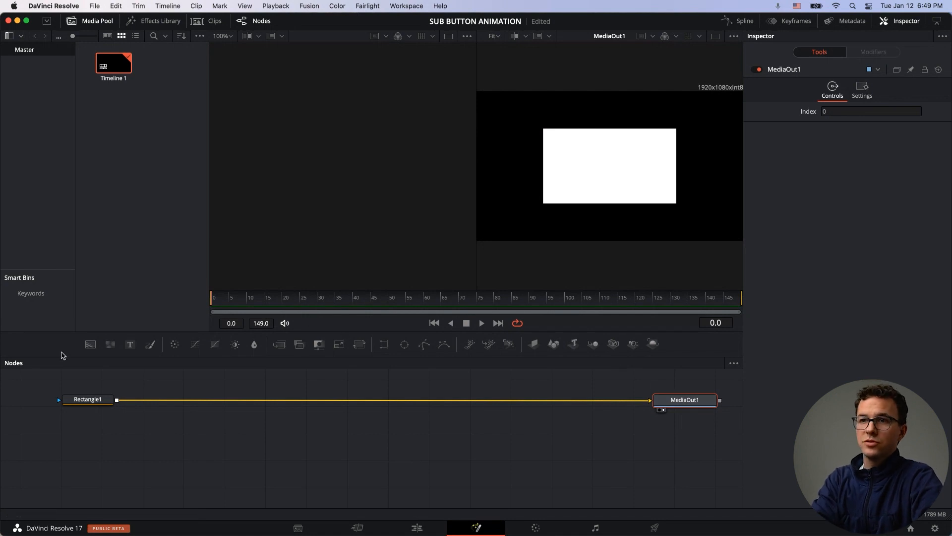
Step: Set the rectangle's height to about 0.307 and its corner radius to about 0.126
left_click(96, 399)
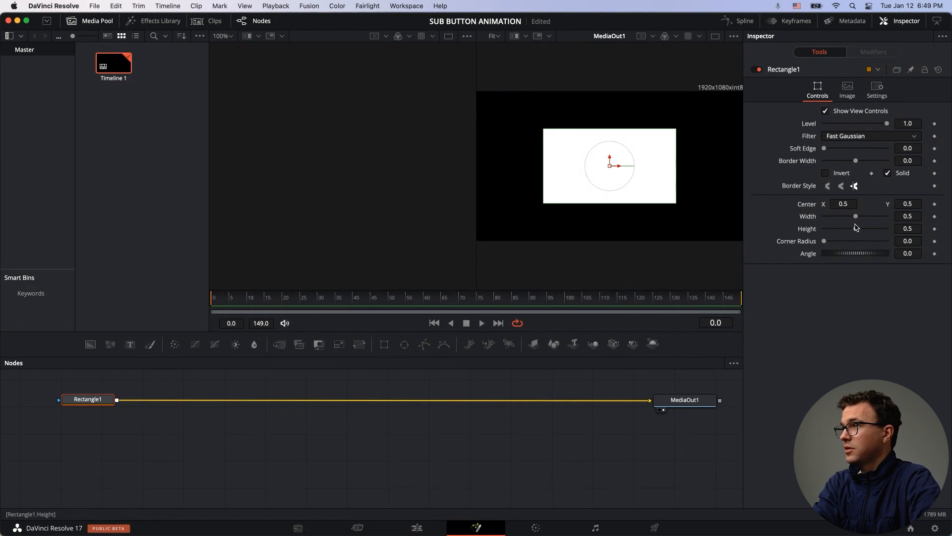
left_click_drag(857, 230, 845, 229)
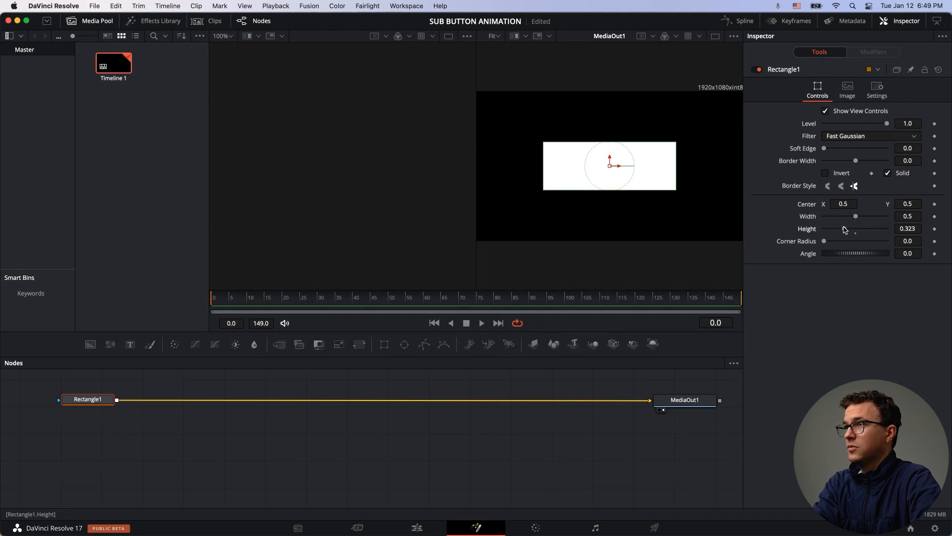
left_click_drag(846, 230, 844, 230)
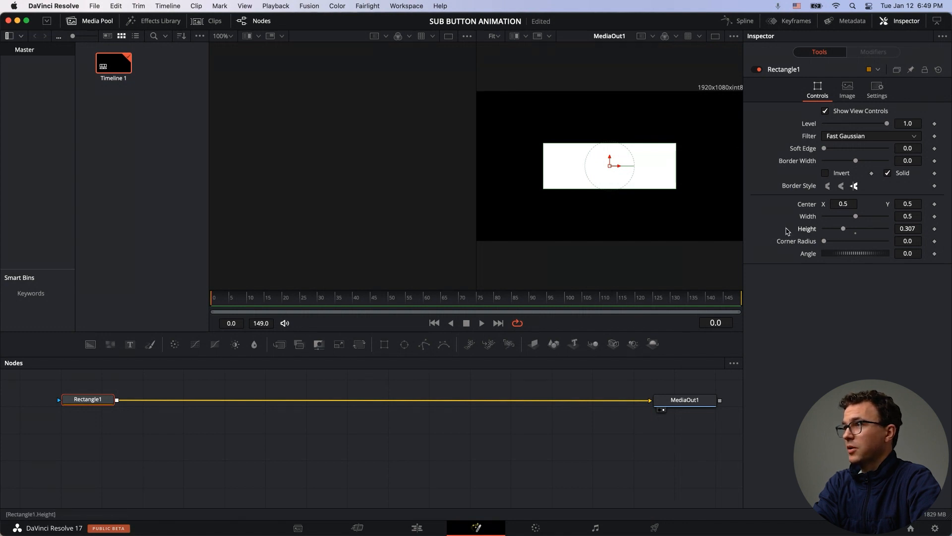
left_click_drag(825, 243, 834, 244)
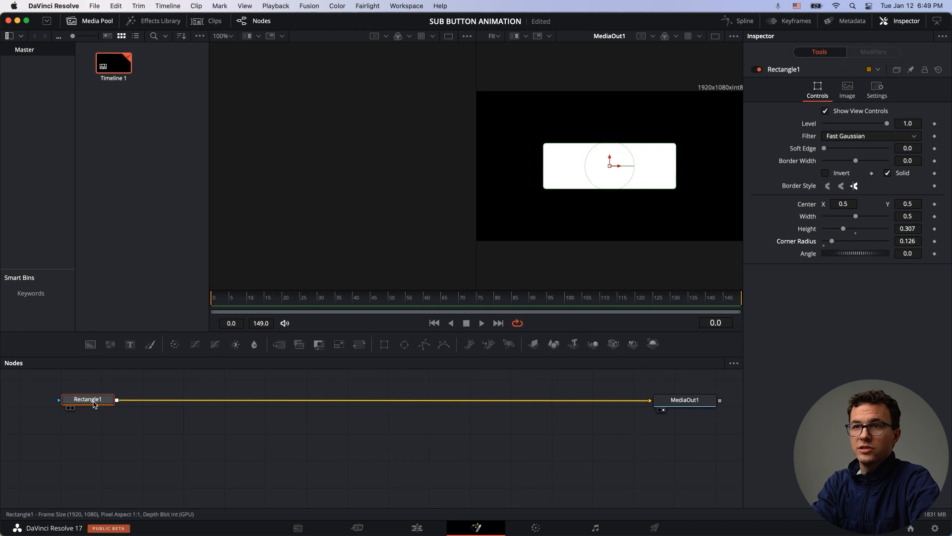
Step: Add a Background node between the rectangle and MediaOut1, using the rectangle as its mask
left_click_drag(90, 349, 257, 402)
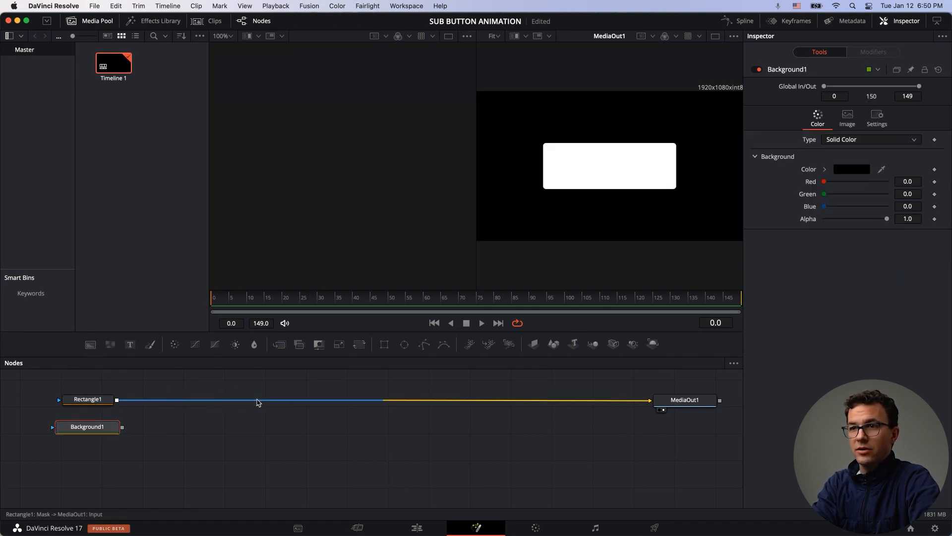
left_click(332, 400)
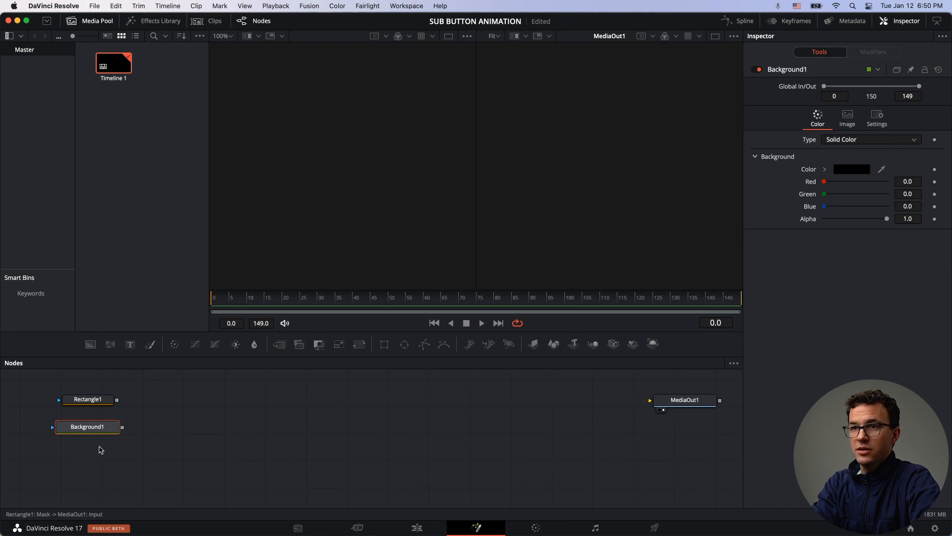
left_click_drag(98, 428, 229, 404)
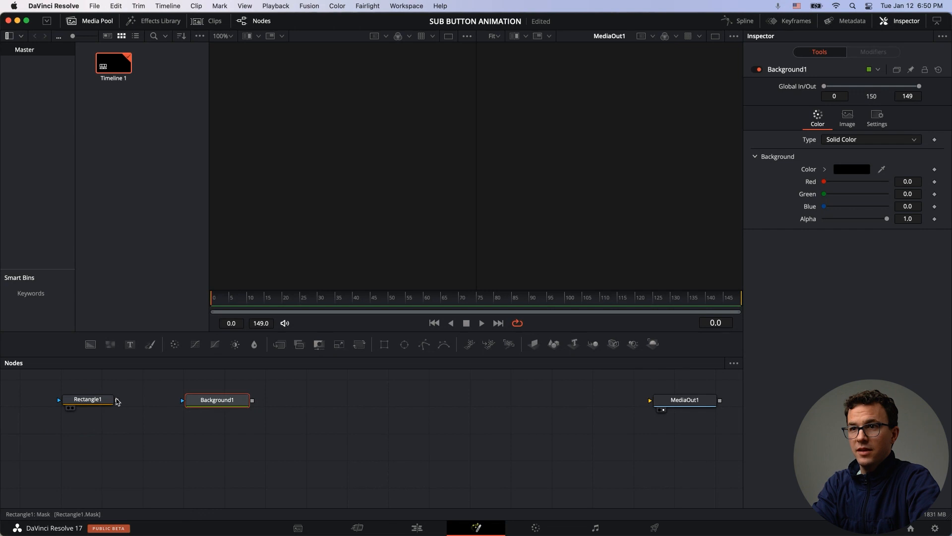
left_click_drag(117, 401, 183, 399)
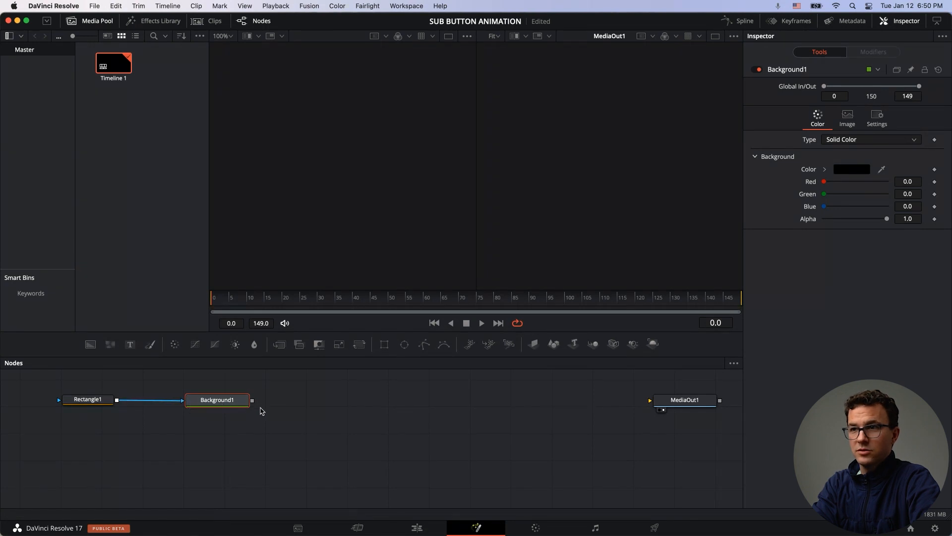
left_click_drag(254, 402, 663, 403)
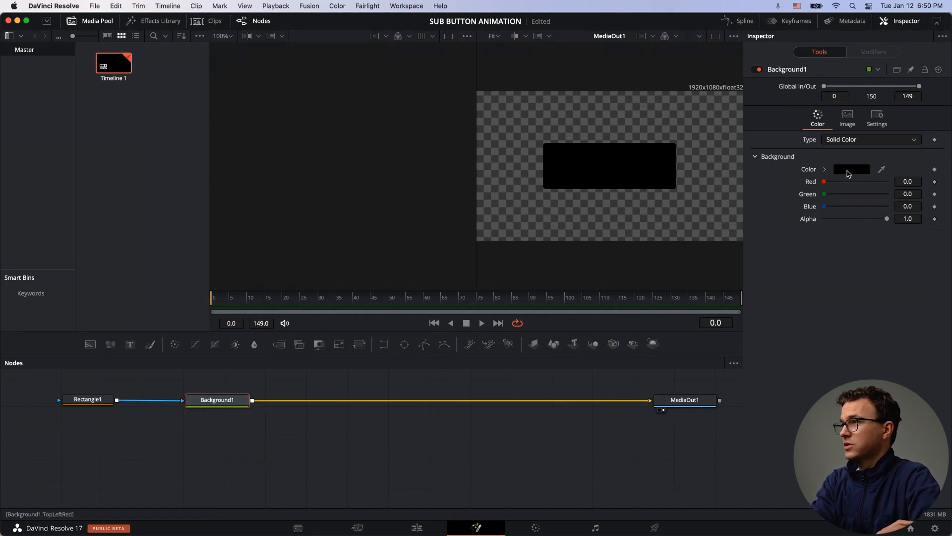
Step: Set the background colour to YouTube's Subscribe-button red by sampling it with the eyedropper from a YouTube video page
left_click(851, 170)
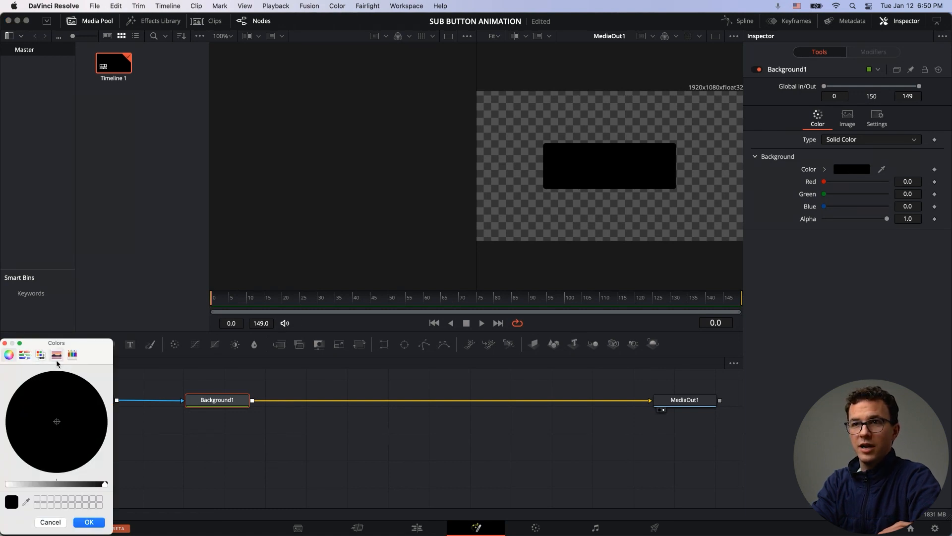
left_click(26, 502)
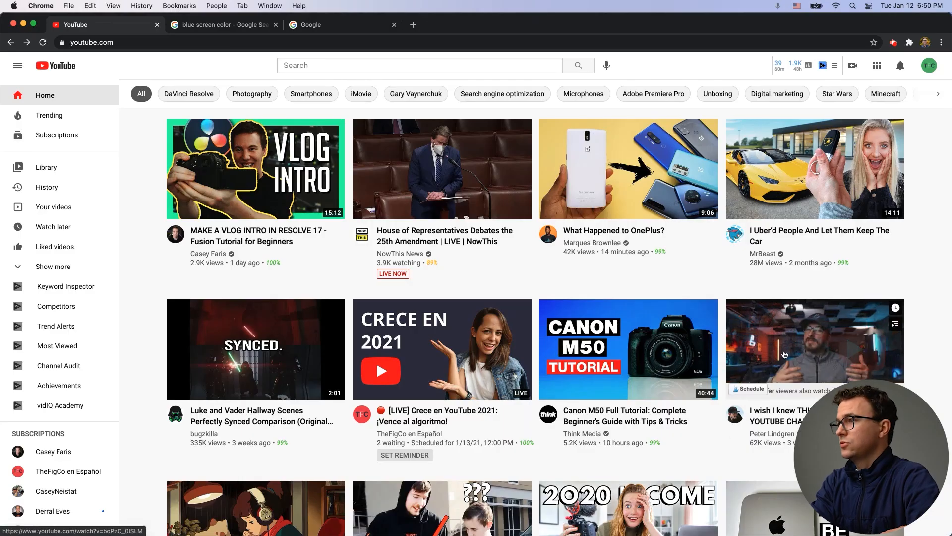
left_click(754, 405)
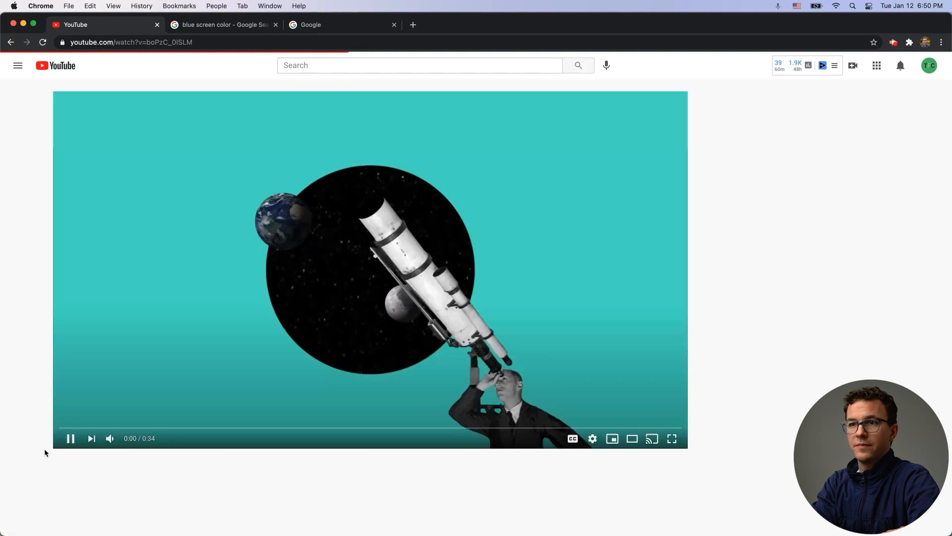
scroll(68, 442, "down", 3)
scroll(68, 442, "down", 2)
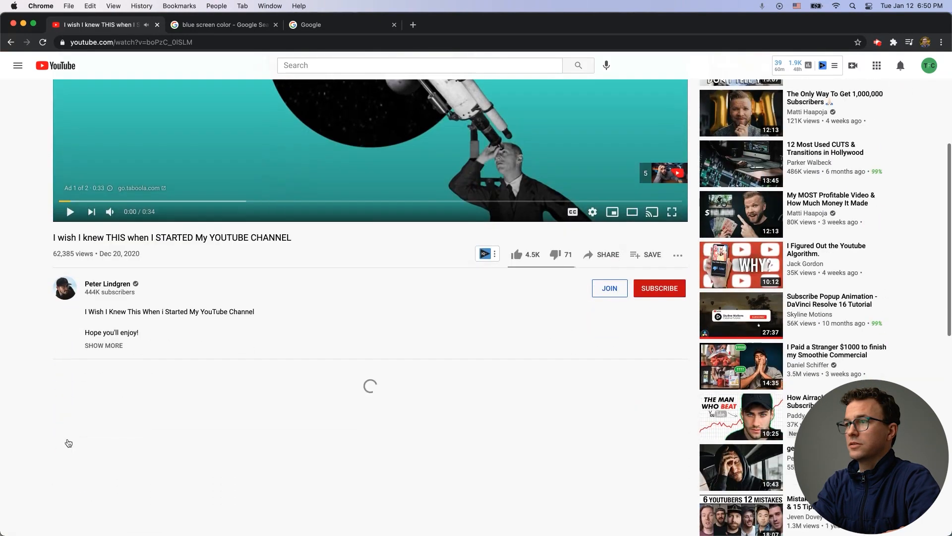
scroll(655, 286, "down", 1)
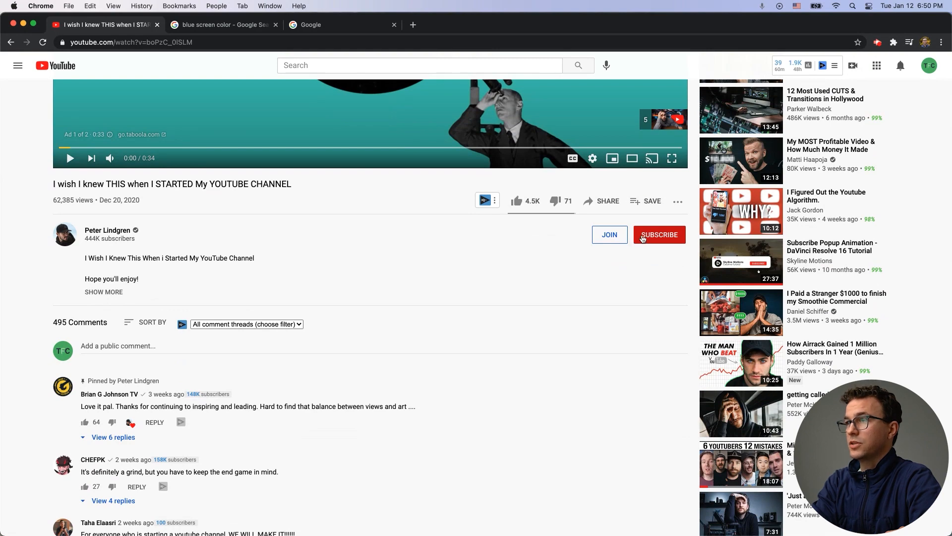
key("super+Tab")
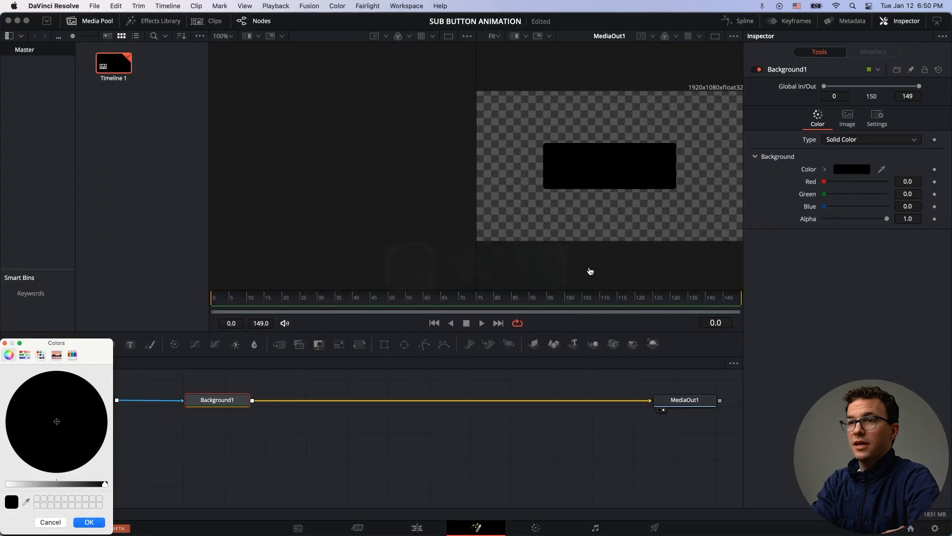
left_click(26, 502)
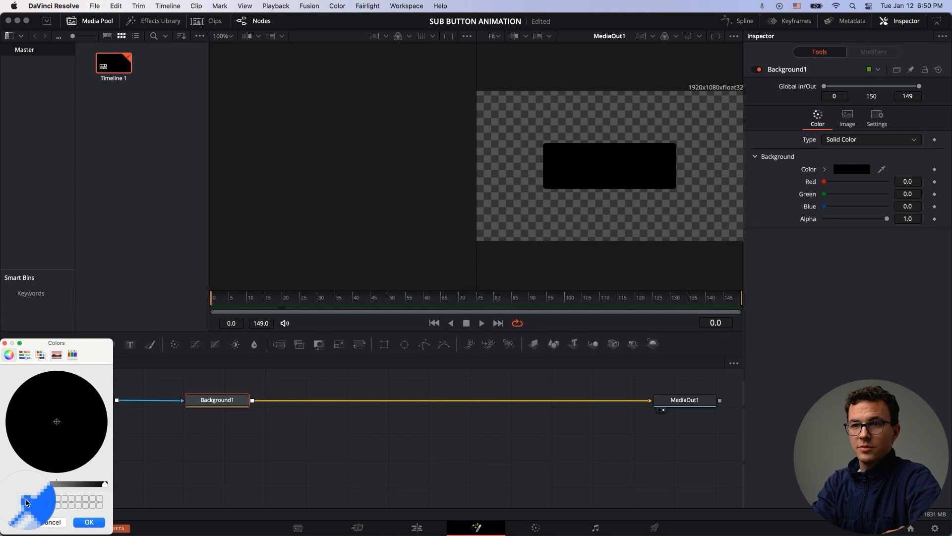
key("super+Tab")
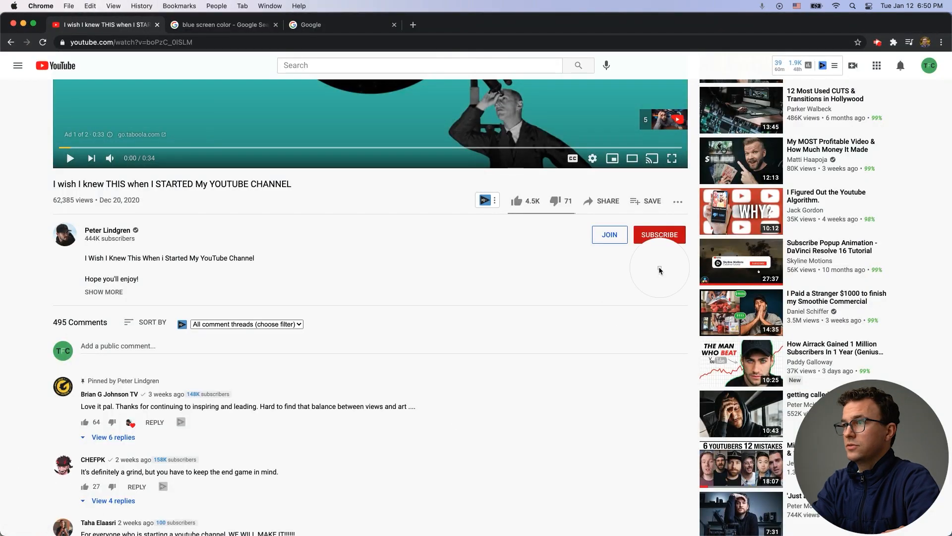
left_click(636, 237)
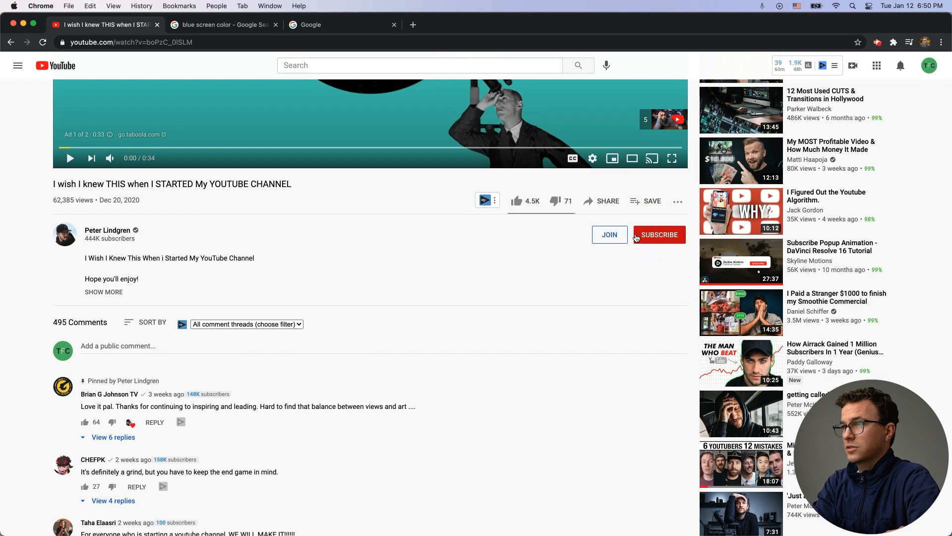
key("super+Tab")
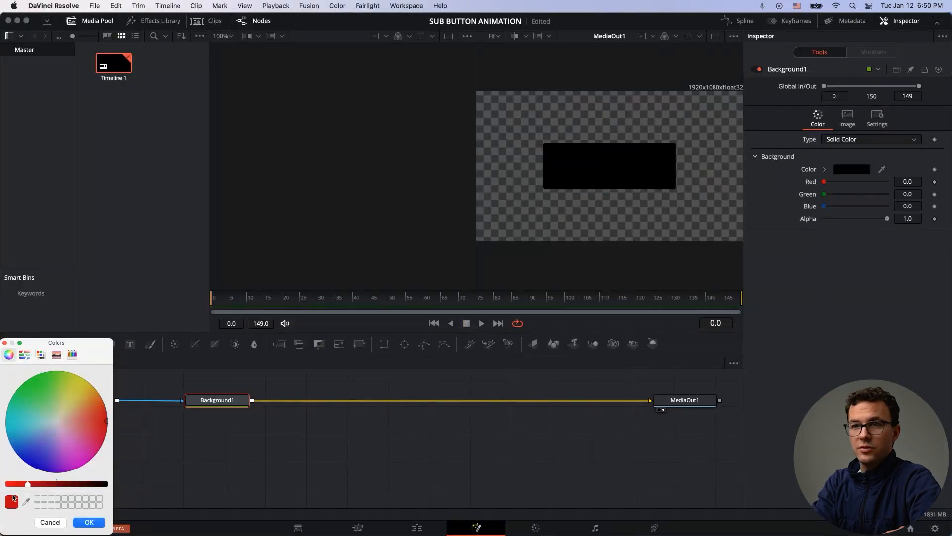
left_click(89, 522)
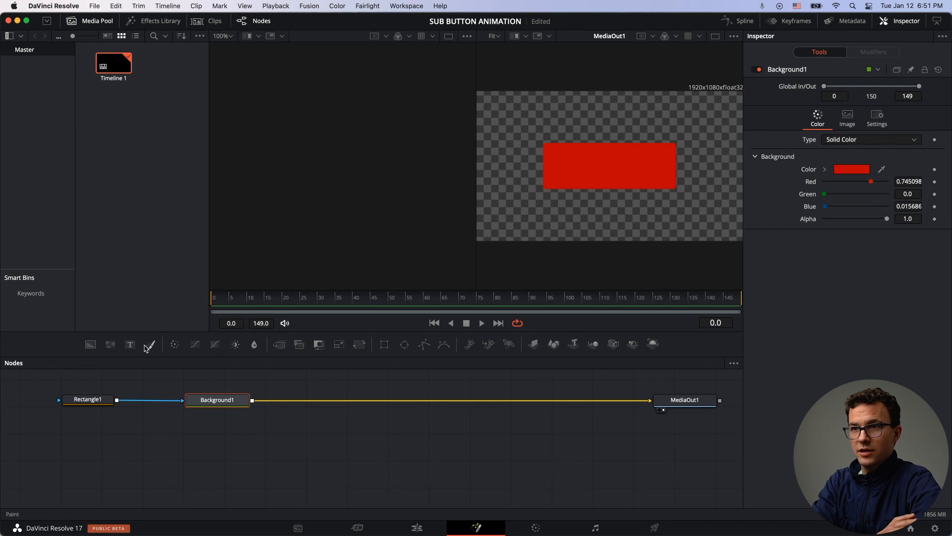
Step: Add a Text node reading SUBSCRIBE and set its font style to Semibold
left_click_drag(130, 347, 216, 429)
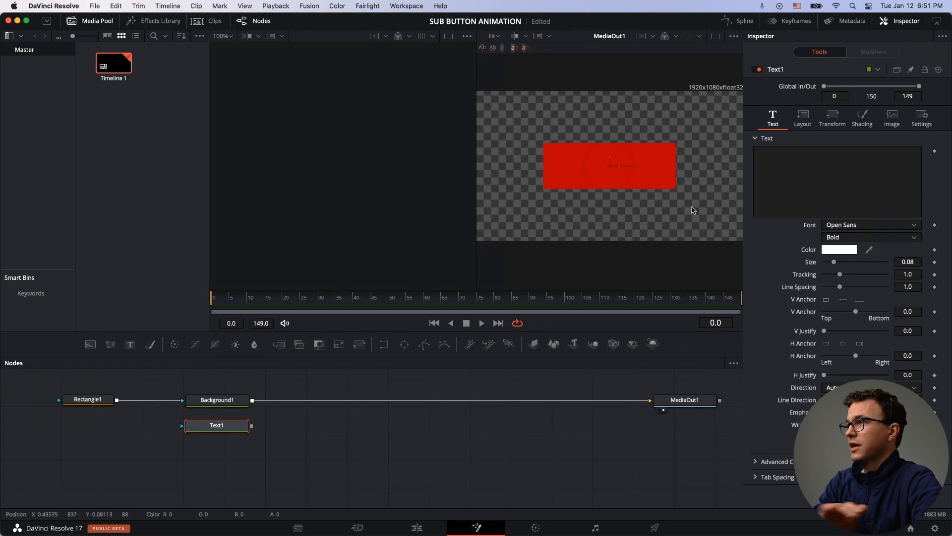
left_click(783, 186)
type("SUBSCRIBE")
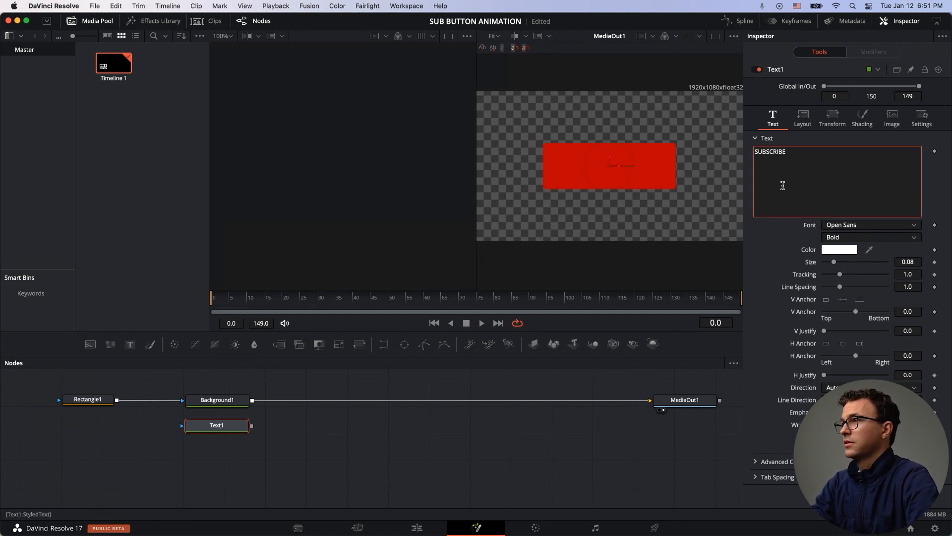
left_click(847, 238)
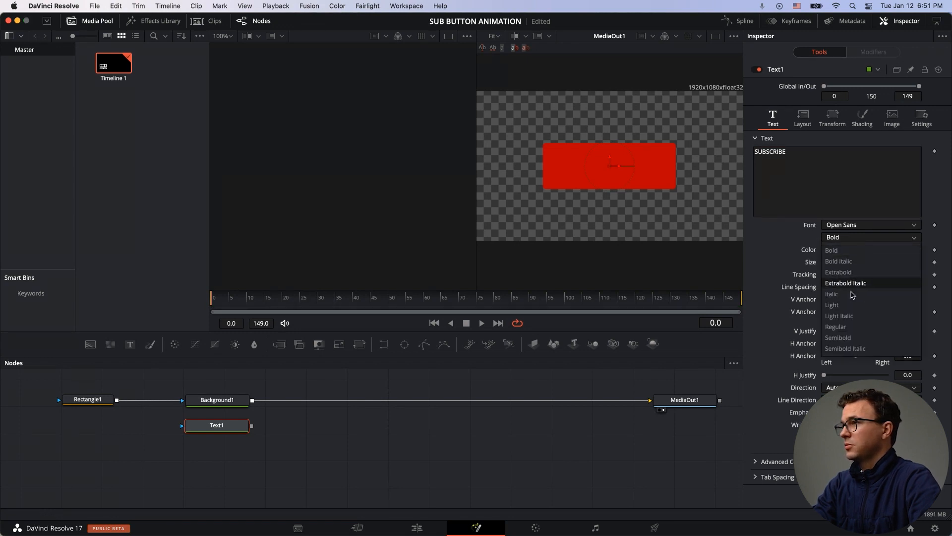
left_click(838, 338)
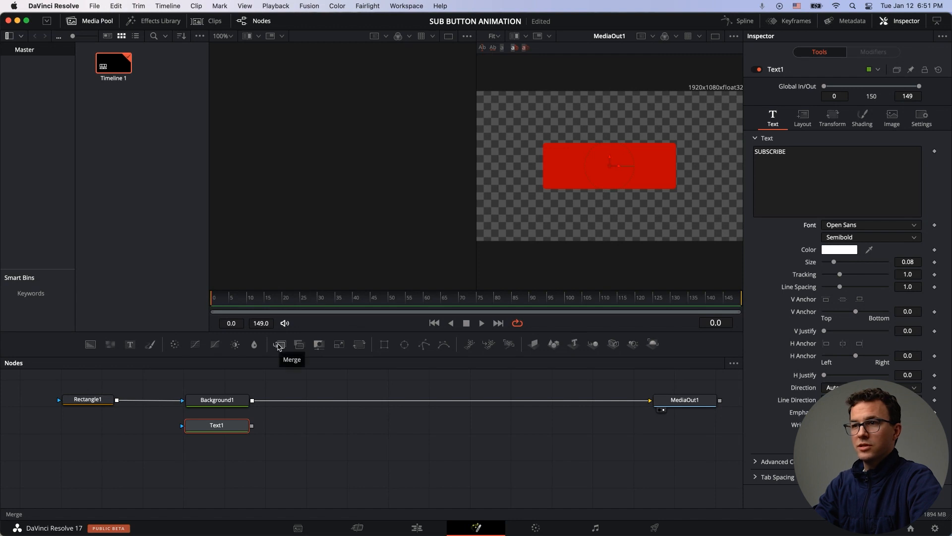
Step: Insert a Merge node between the background and MediaOut1, and feed the text node into its foreground
left_click_drag(279, 346, 436, 401)
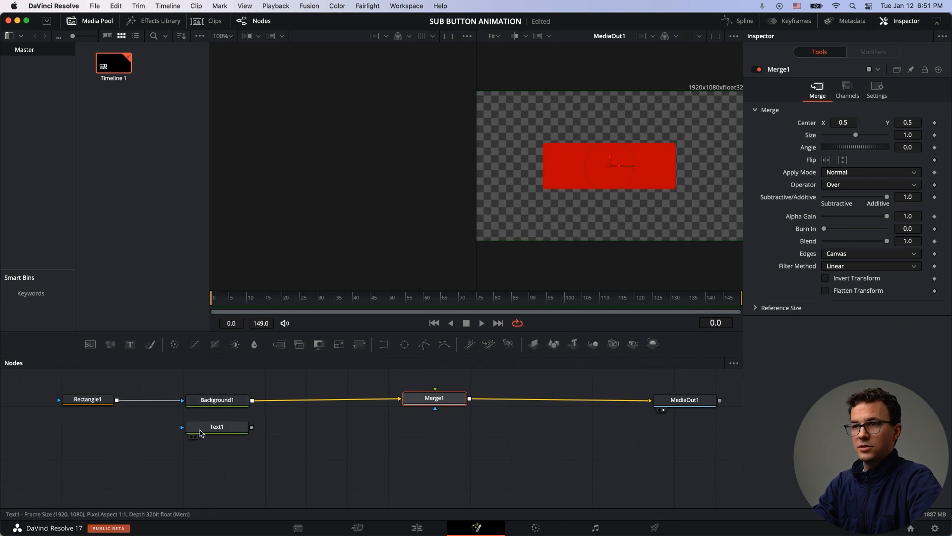
left_click_drag(252, 427, 436, 405)
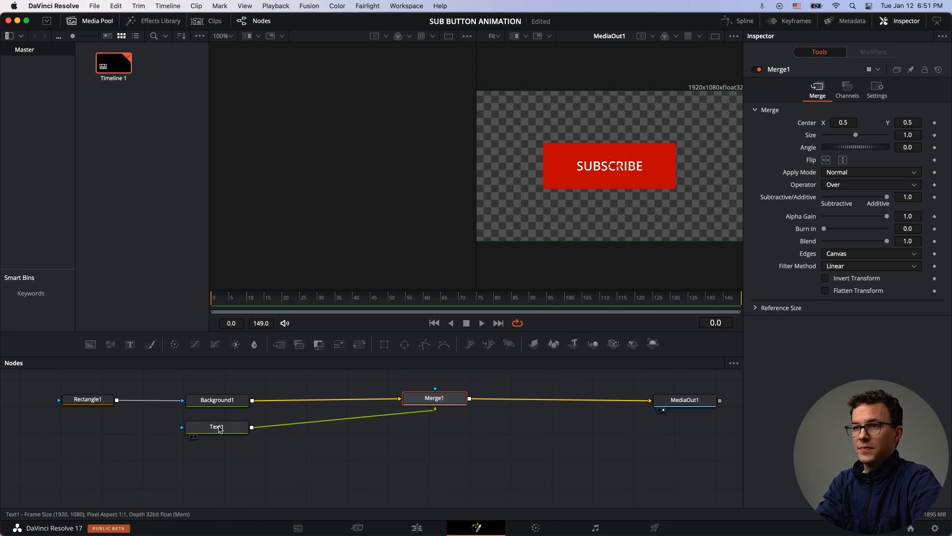
Step: Select the text node and set its text size to 0.11
left_click(219, 428)
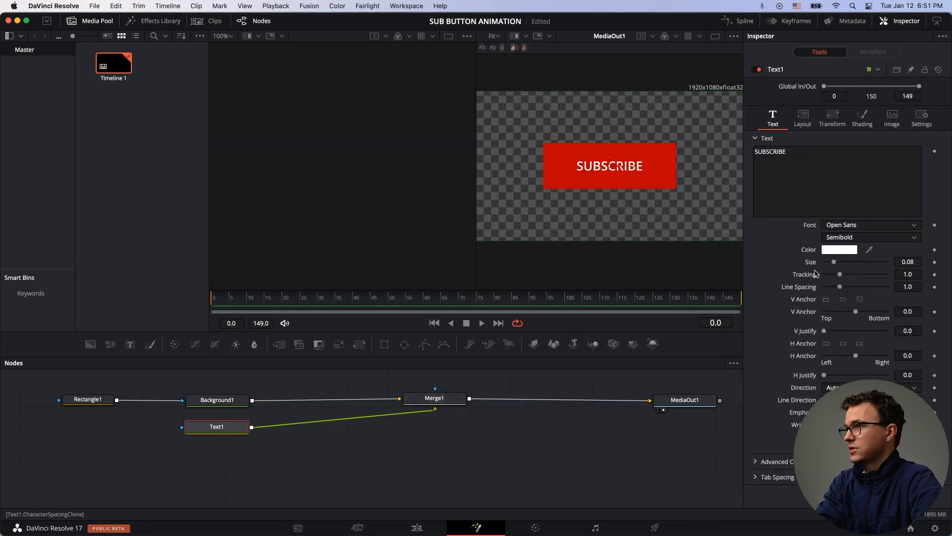
left_click(919, 262)
type("0.1")
key("Tab")
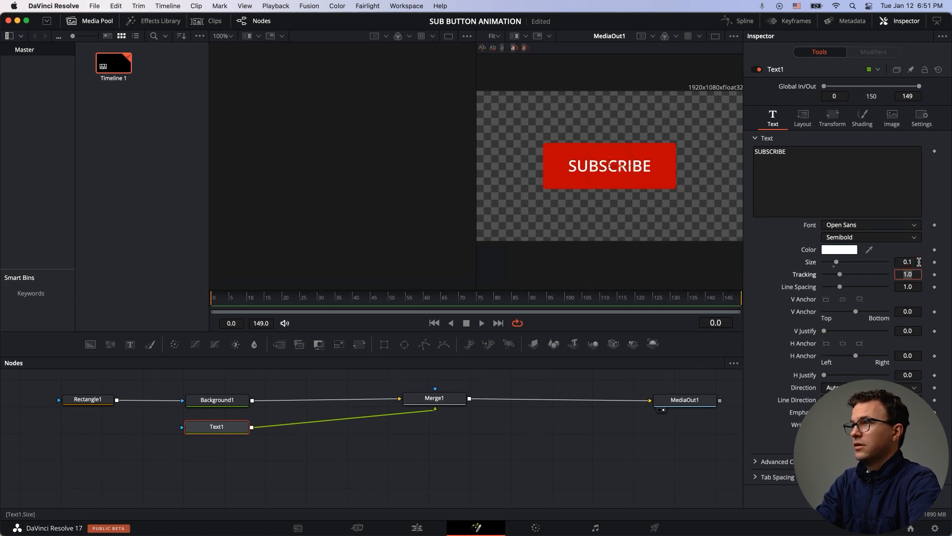
left_click(918, 261)
type("11")
key("Tab")
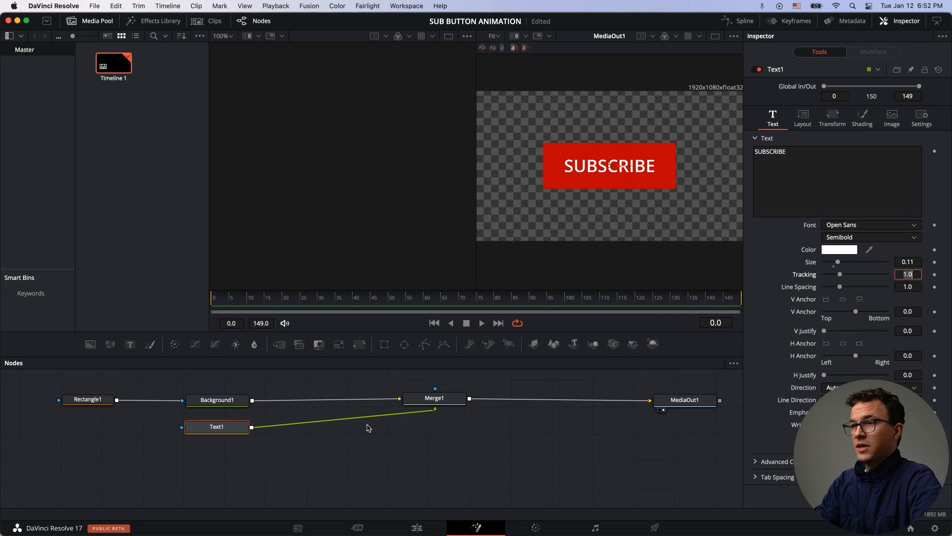
Step: Duplicate the whole node tree as a second branch below and change the copied text to SUBSCRIBED
left_click_drag(89, 379, 435, 439)
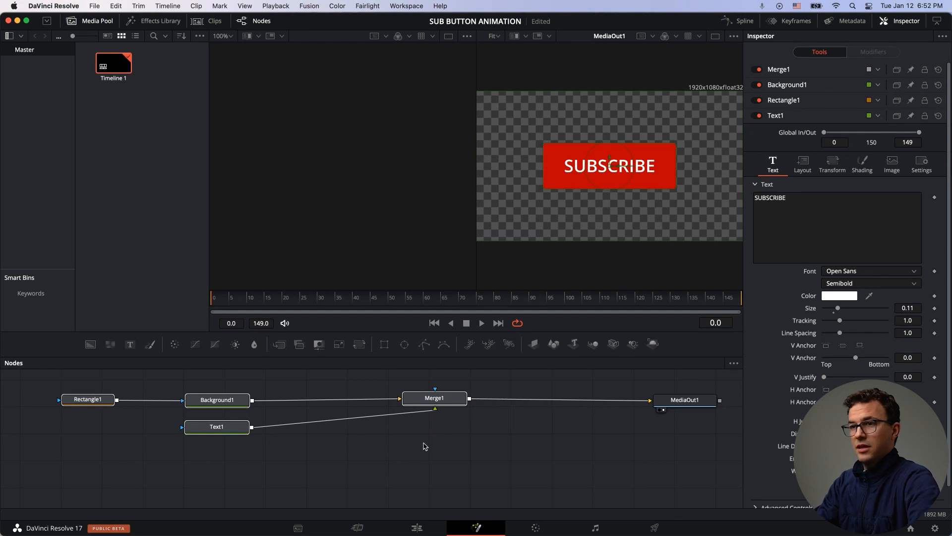
left_click(87, 470)
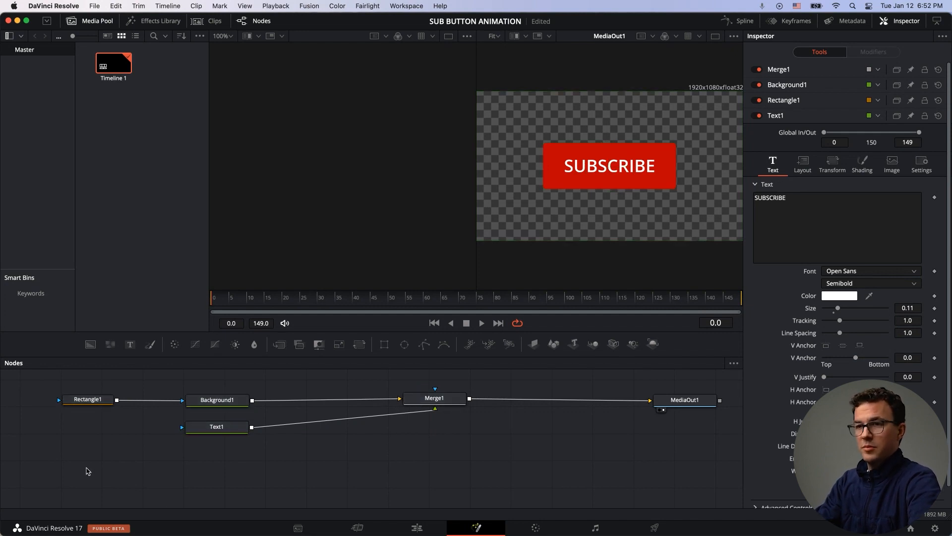
key("super+v")
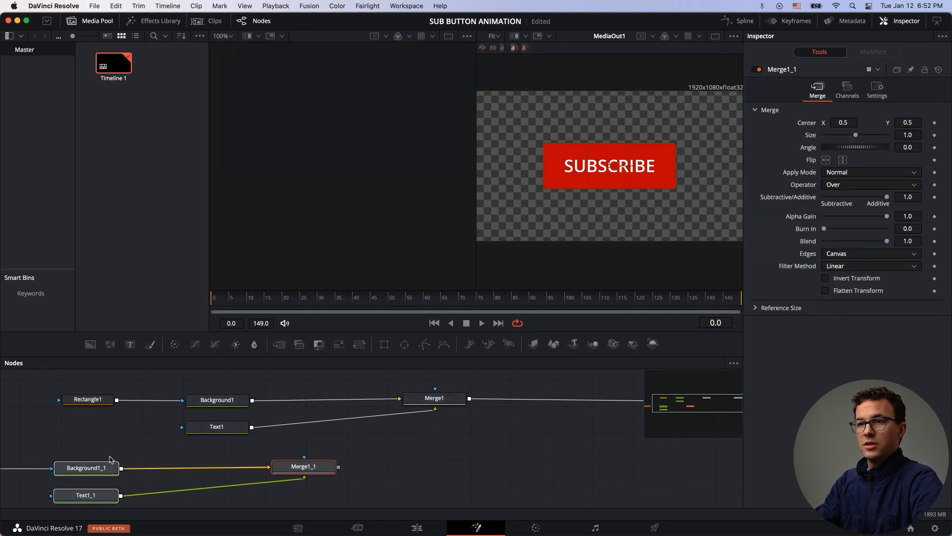
left_click_drag(106, 470, 237, 459)
left_click(297, 443)
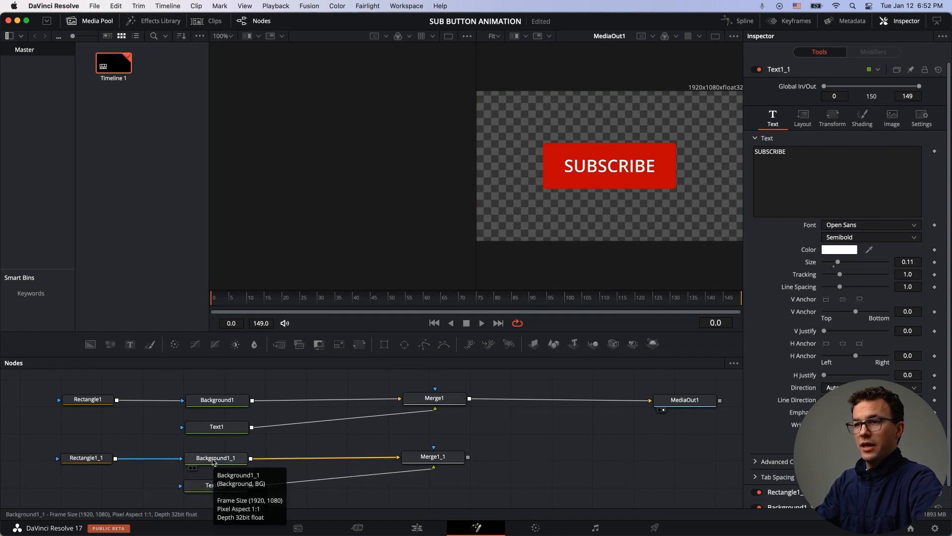
left_click(208, 485)
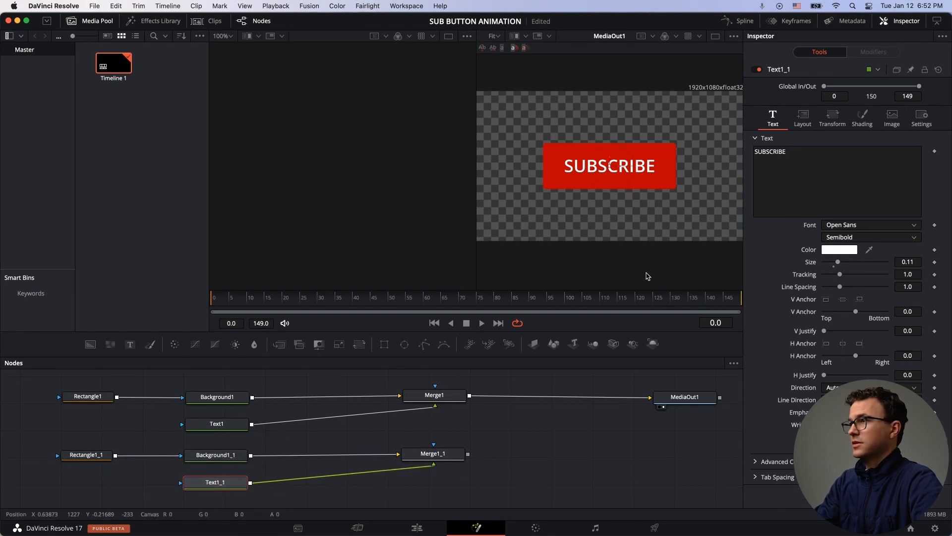
left_click(814, 164)
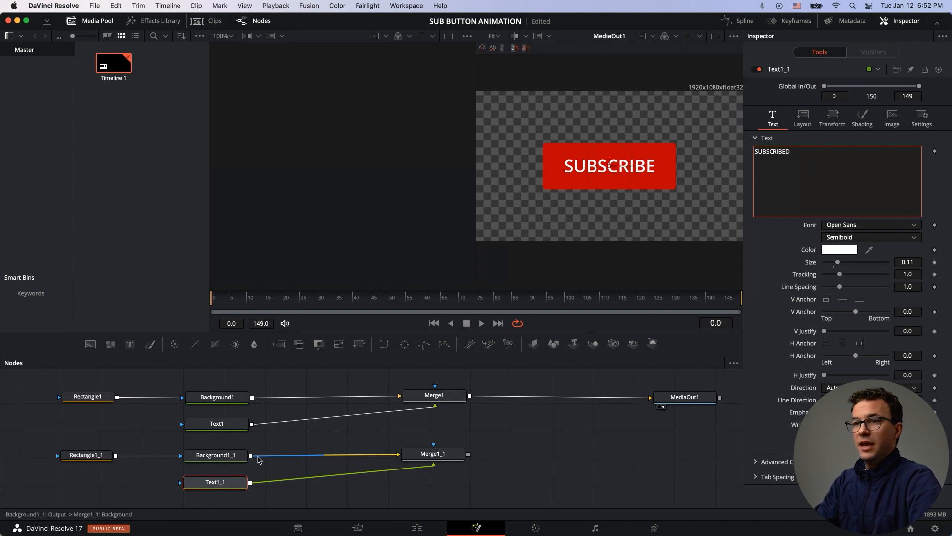
Step: Set the duplicated background's colour to the grey of YouTube's Subscribed button by sampling it with the eyedropper
left_click(235, 456)
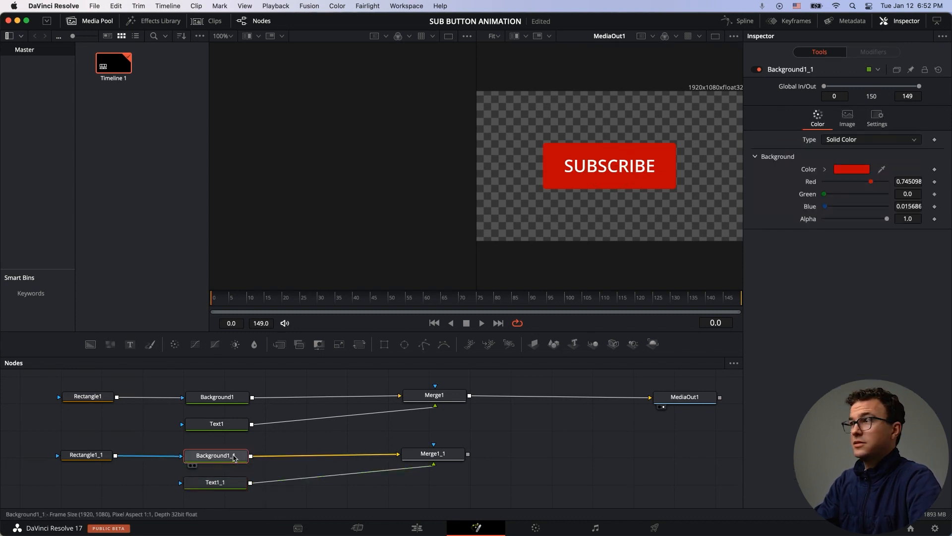
left_click(852, 170)
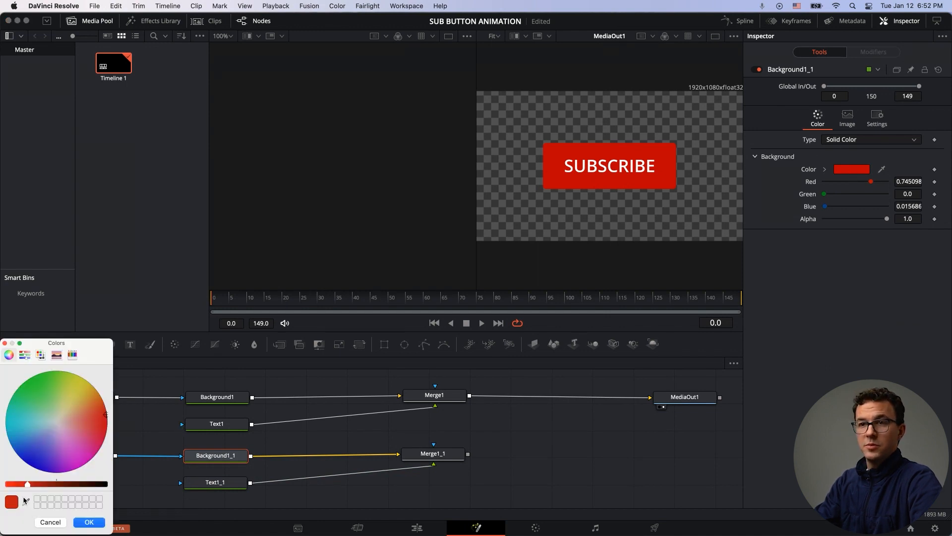
key("super+Tab")
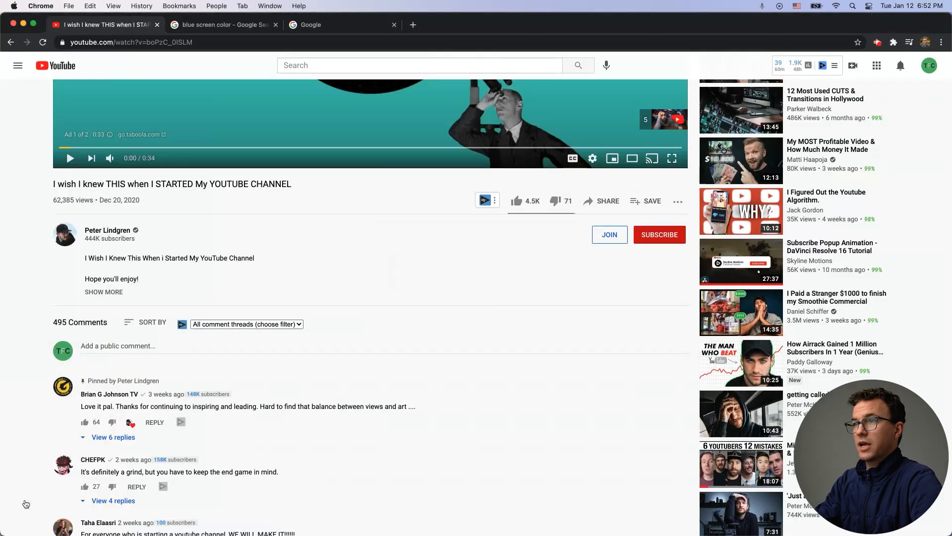
left_click(648, 241)
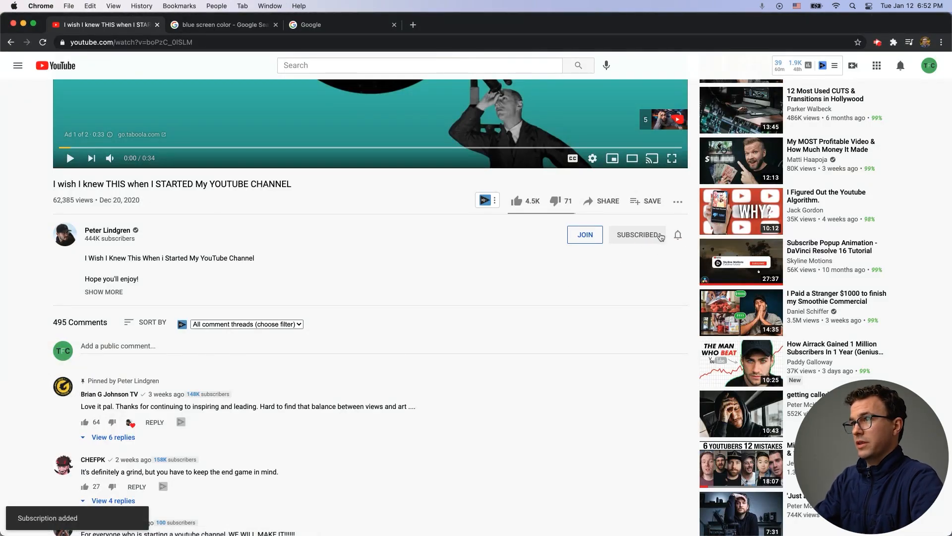
key("super+Tab")
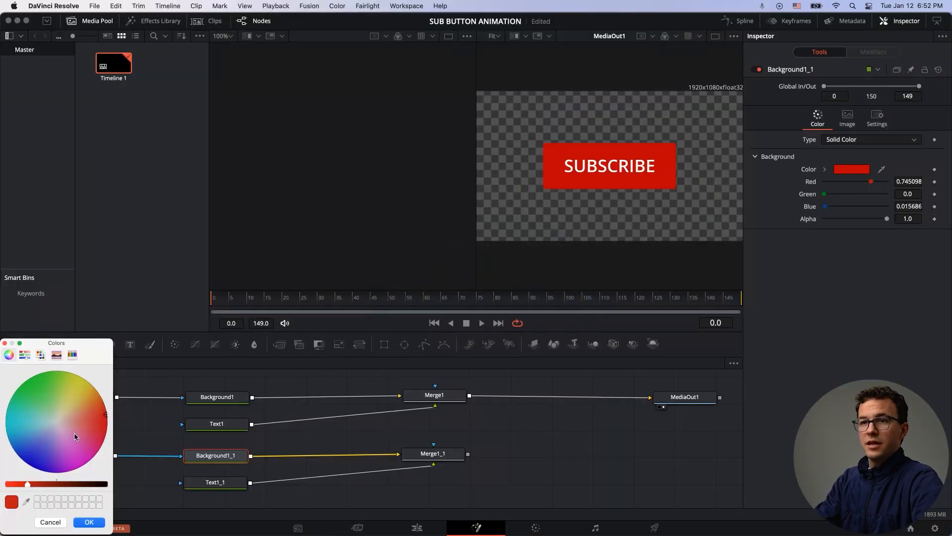
left_click(26, 502)
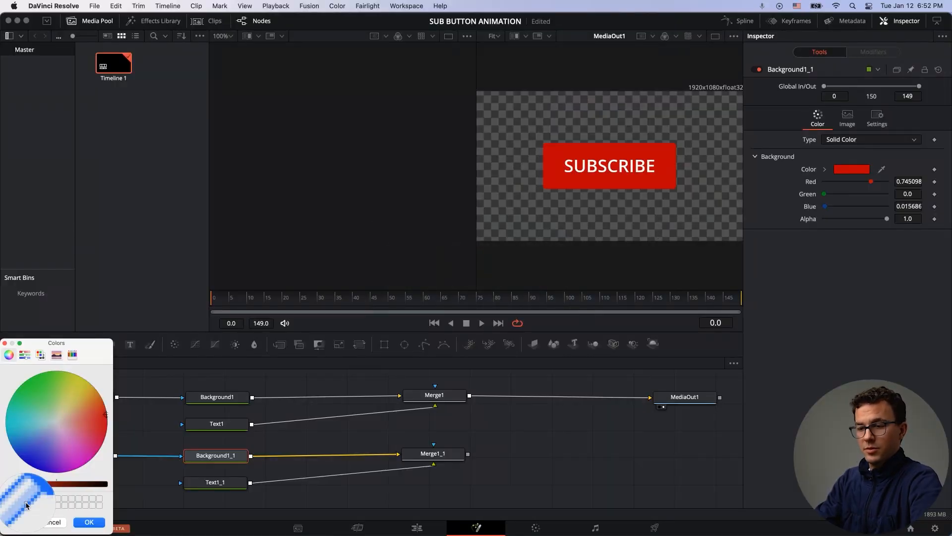
key("super+Tab")
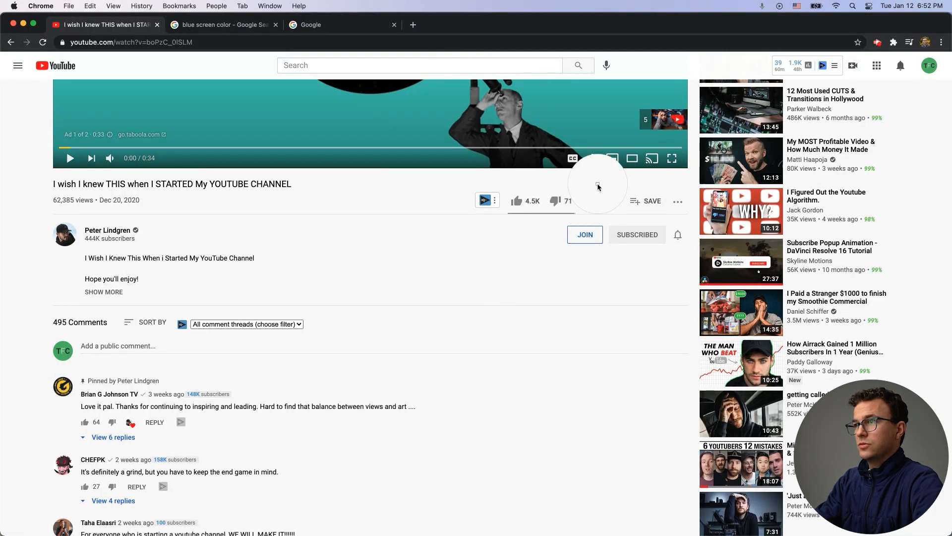
left_click(615, 231)
key("super+Tab")
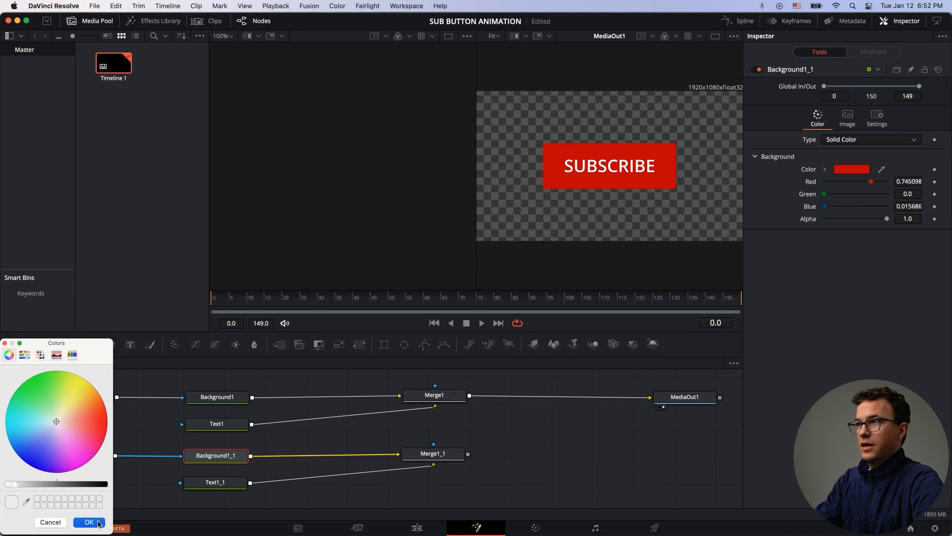
left_click(99, 523)
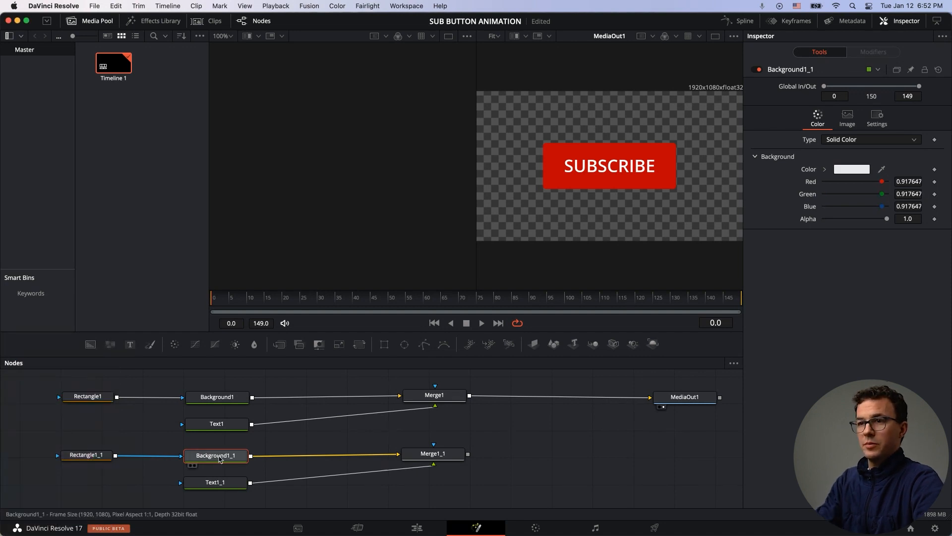
Step: Set the duplicated text's colour to the Subscribed button's dark grey text by sampling it from the YouTube page
left_click(218, 484)
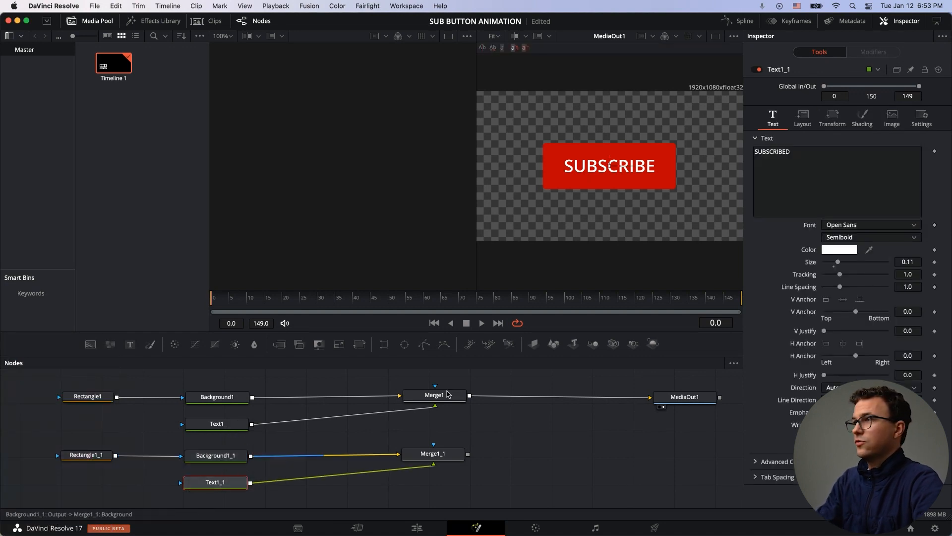
left_click(846, 251)
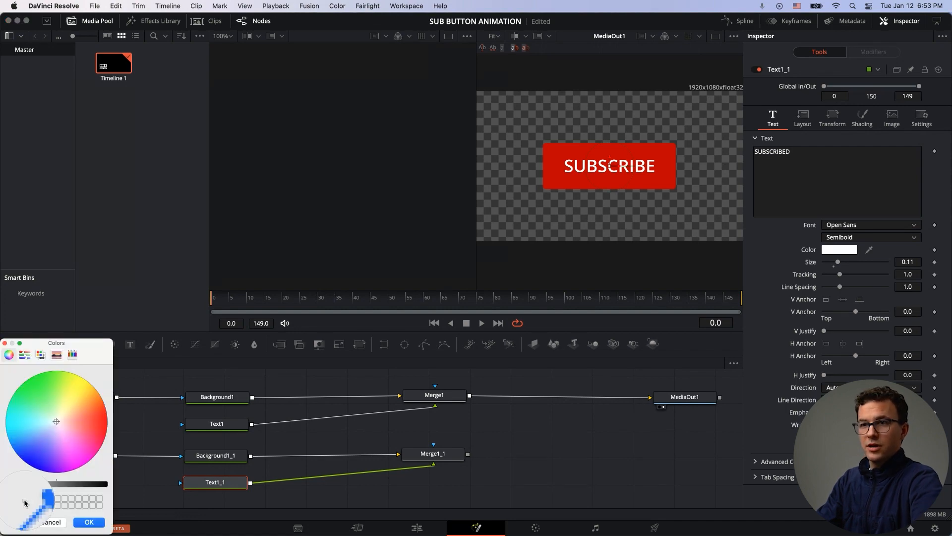
key("super+Tab")
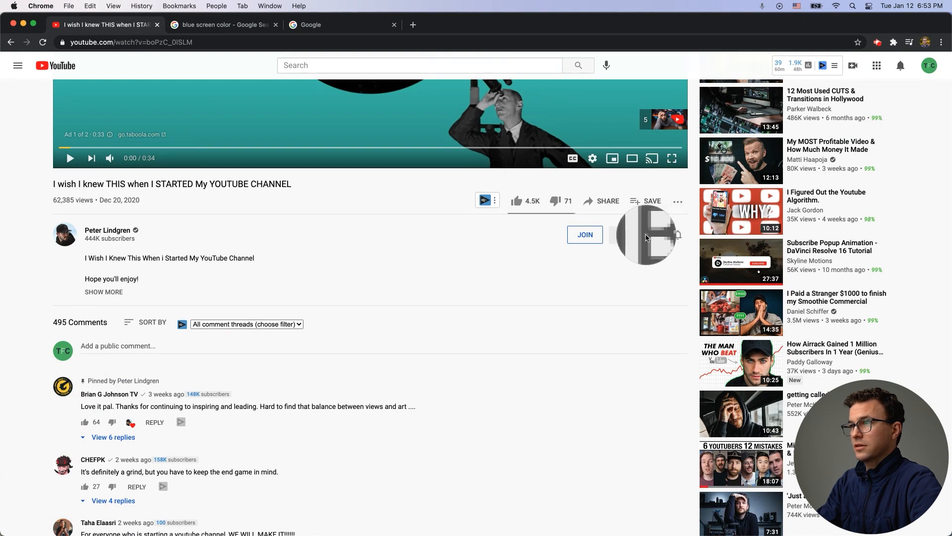
left_click(646, 238)
key("super+Tab")
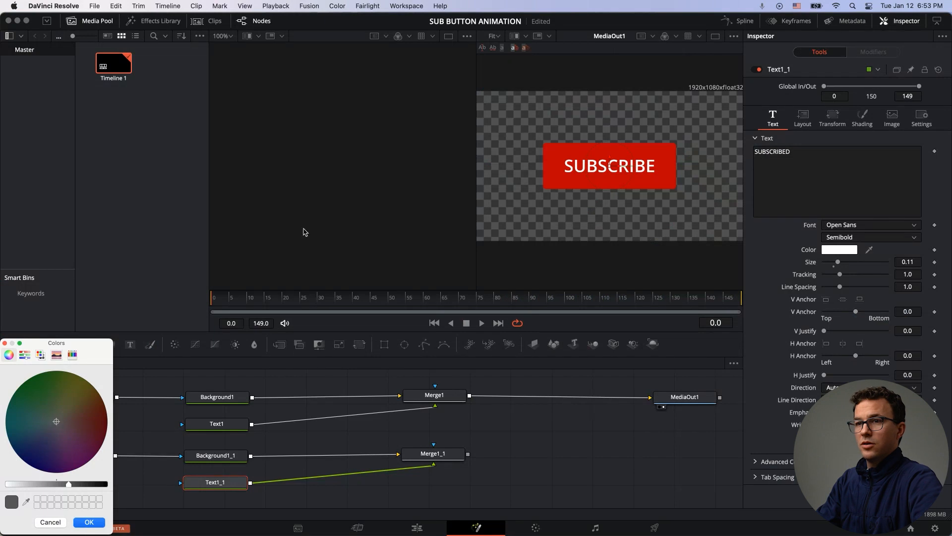
left_click(88, 522)
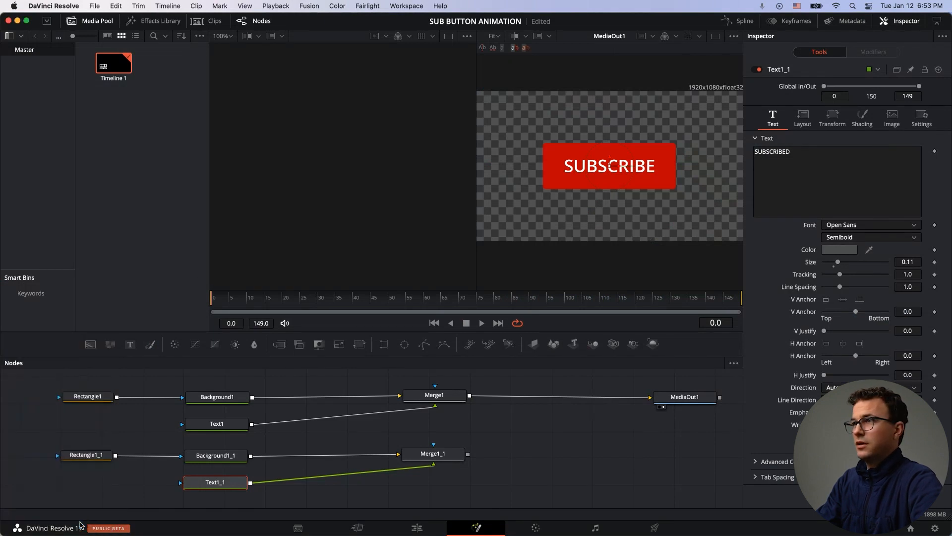
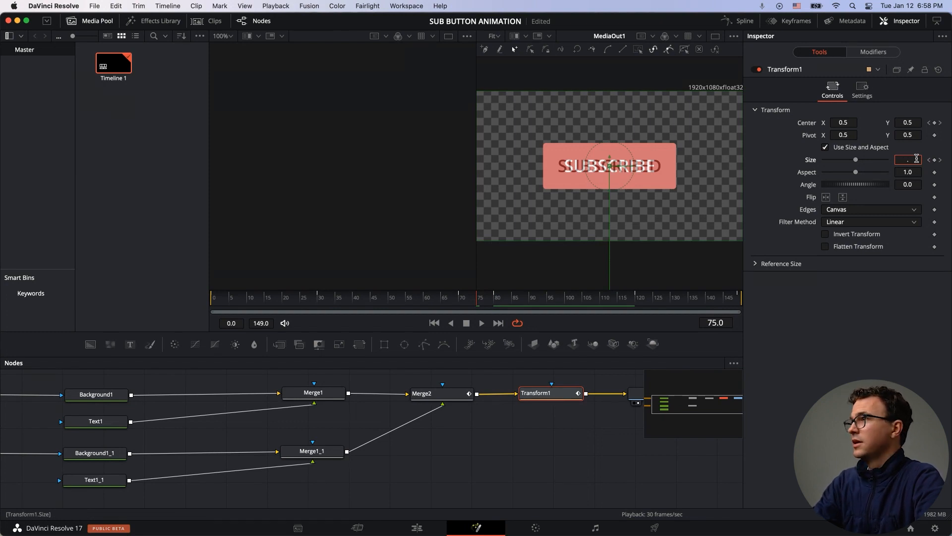
Step: Set the Transform node's size to 0.9 at frame 75 and play back the button animation to review it
key("Tab")
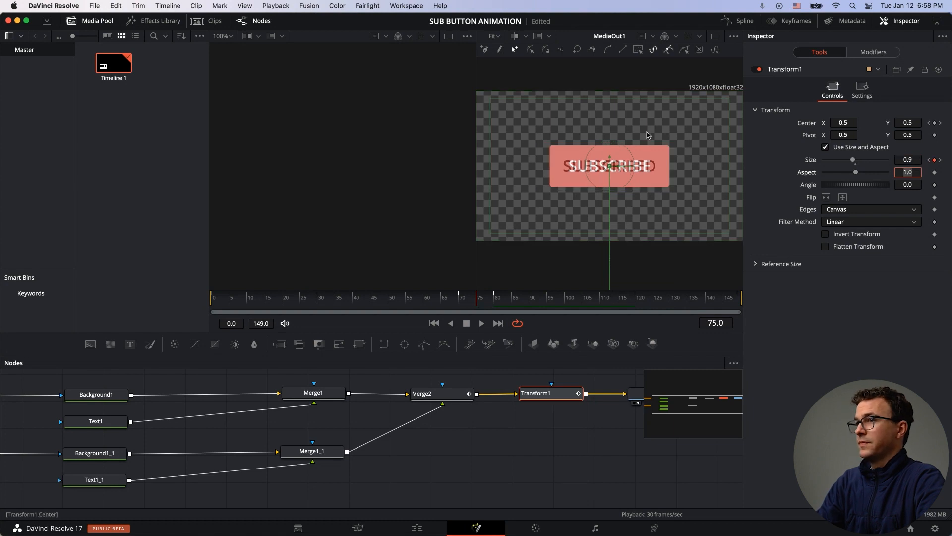
left_click(440, 297)
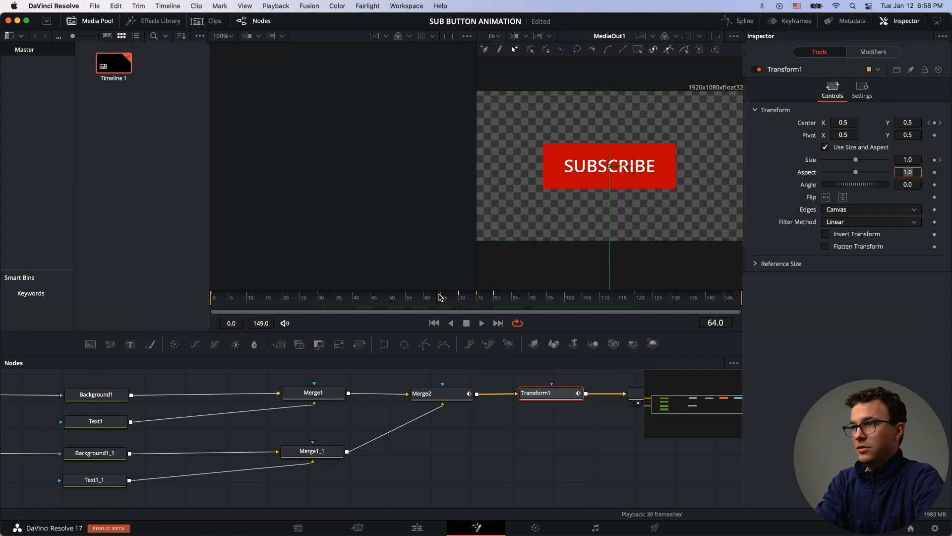
left_click(482, 323)
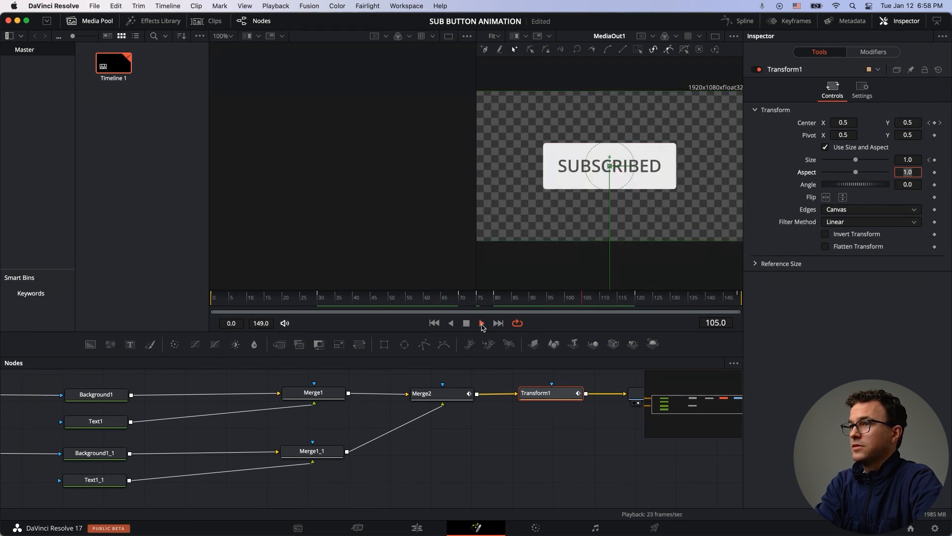
left_click(466, 323)
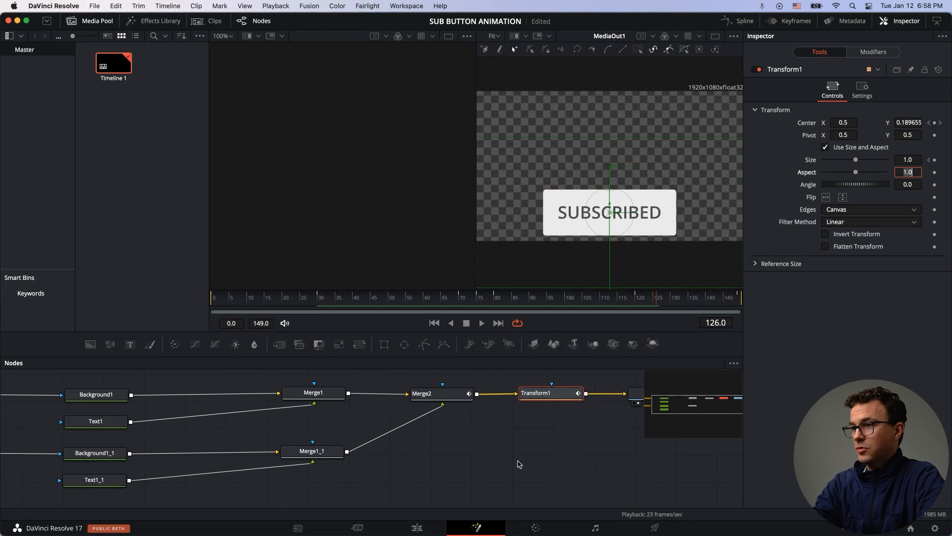
Step: Switch to the Edit page, then open youtube.com/audiolibrary in the web browser
left_click(416, 529)
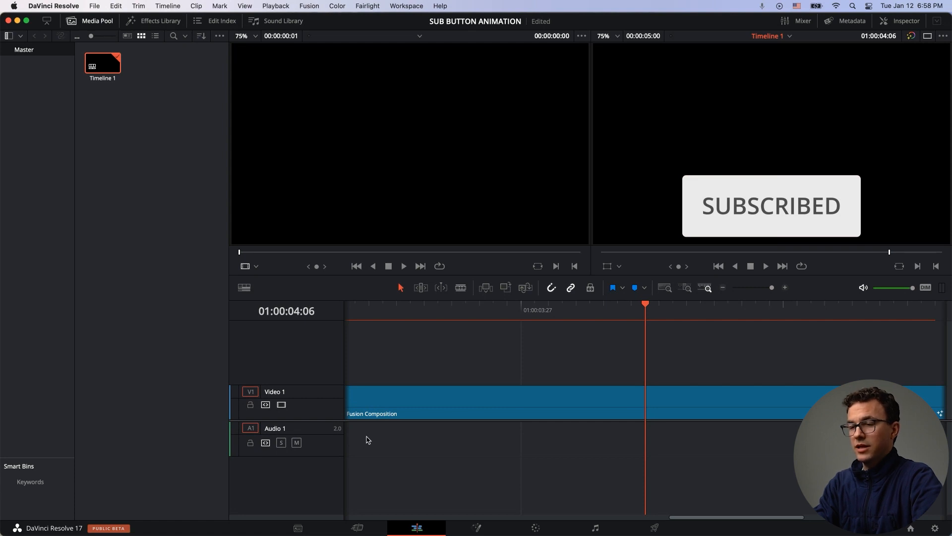
key("super+Tab")
left_click(304, 43)
type("YOUTUBE.COM/AU")
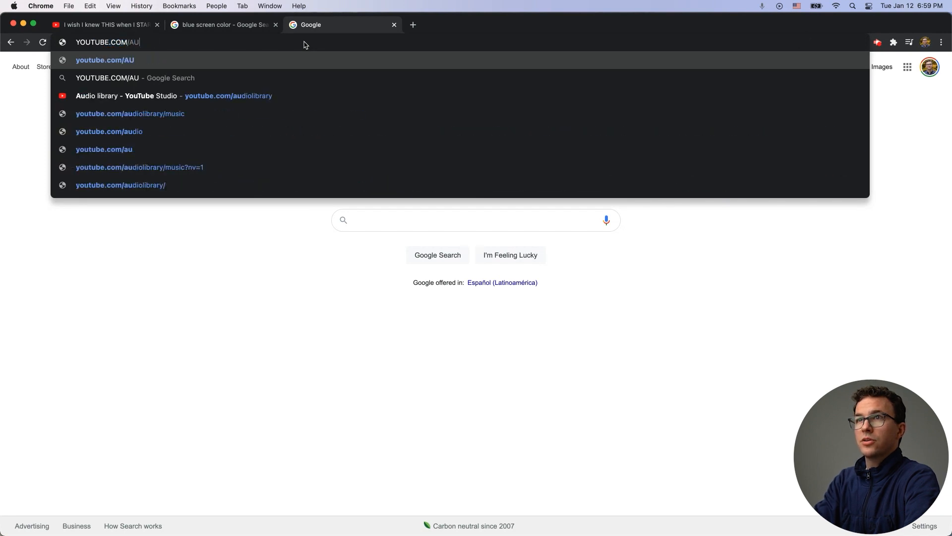
key("Down")
key("Down")
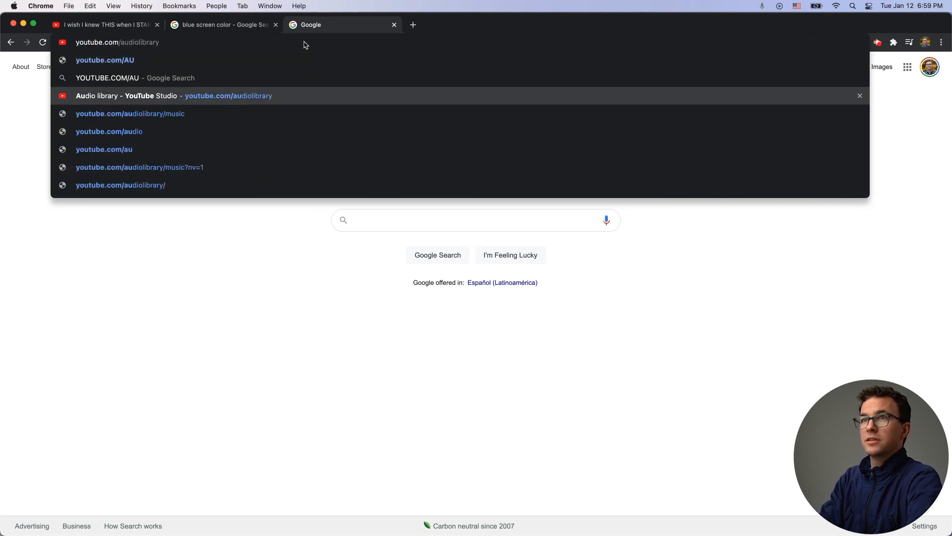
key("Return")
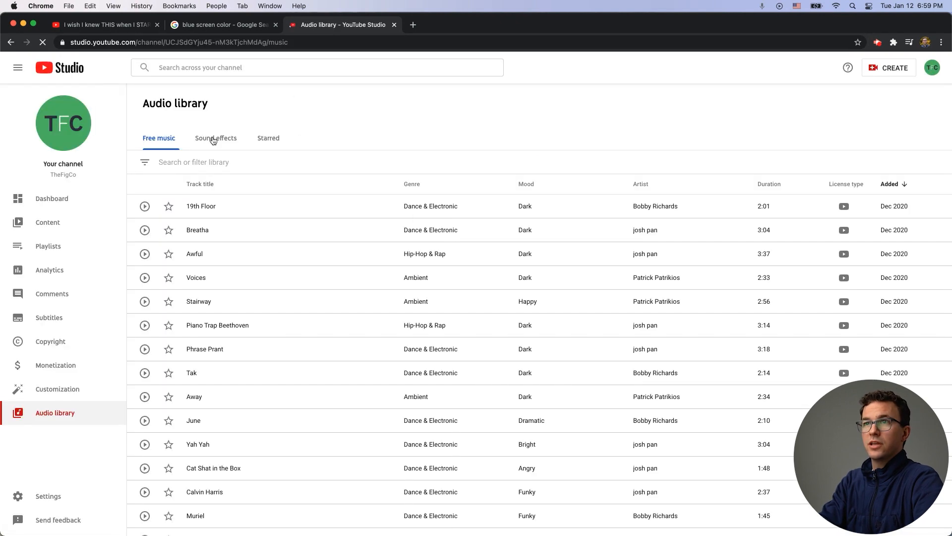
Step: Search the audio library's sound effects for "click continuou"
left_click(213, 140)
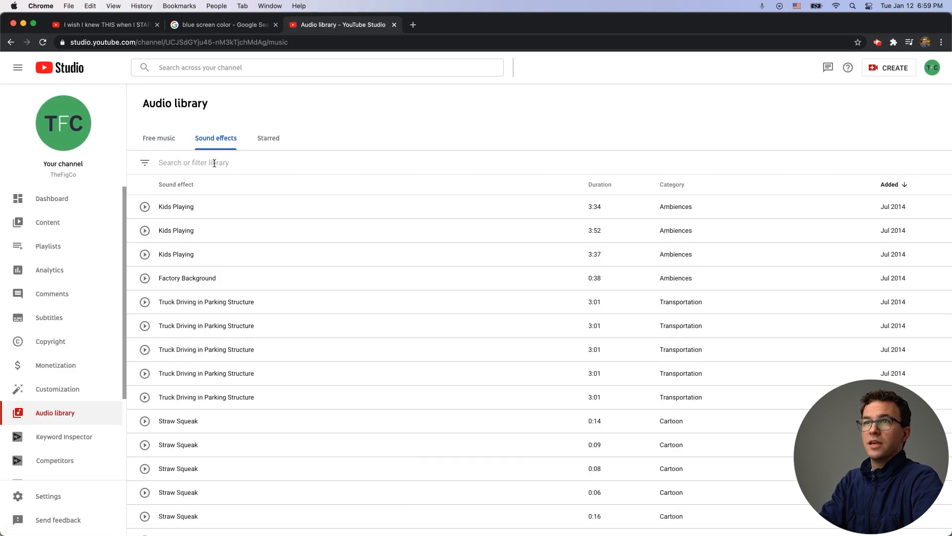
left_click(215, 163)
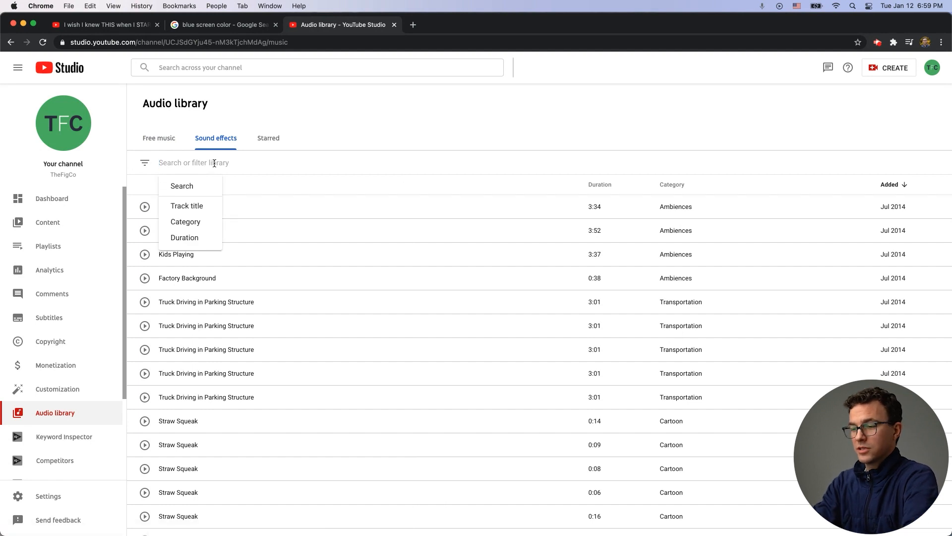
type("C")
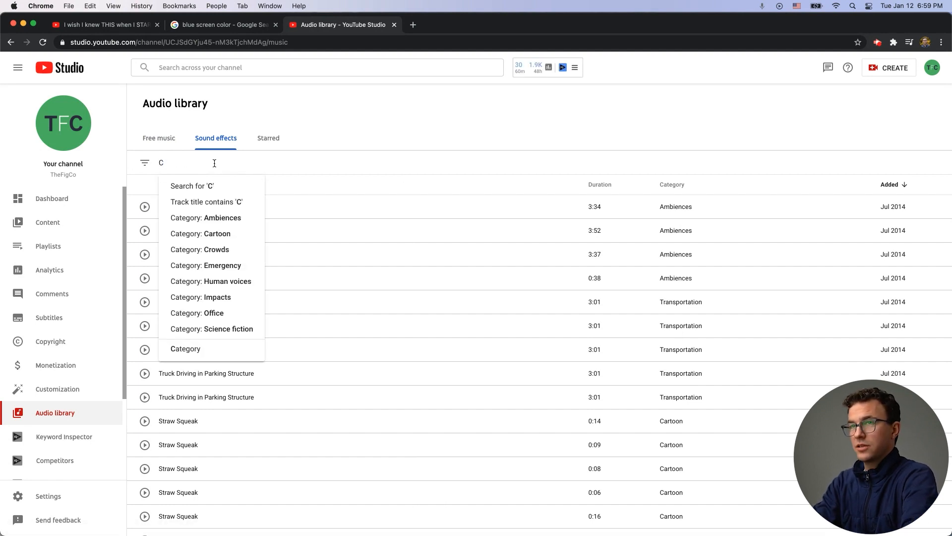
key("BackSpace")
type("click continuou")
key("Return")
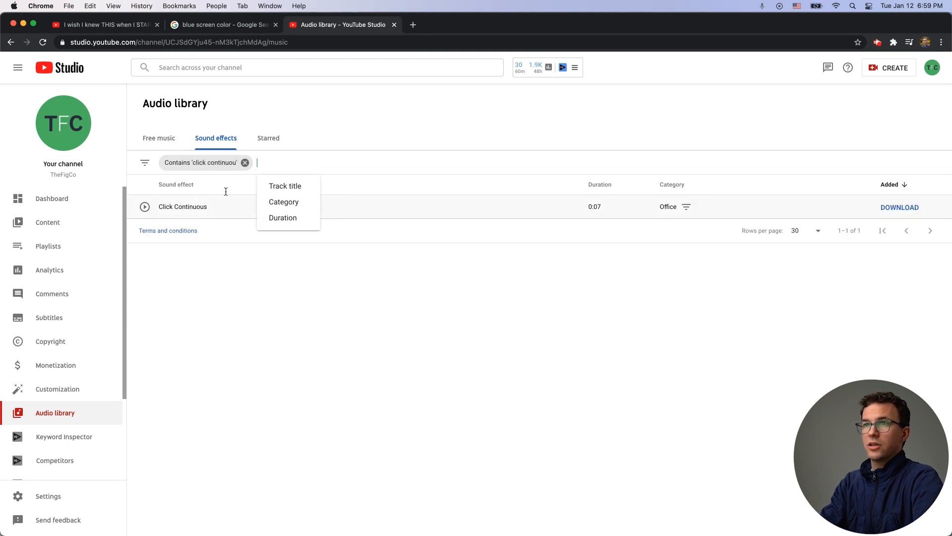
left_click(349, 141)
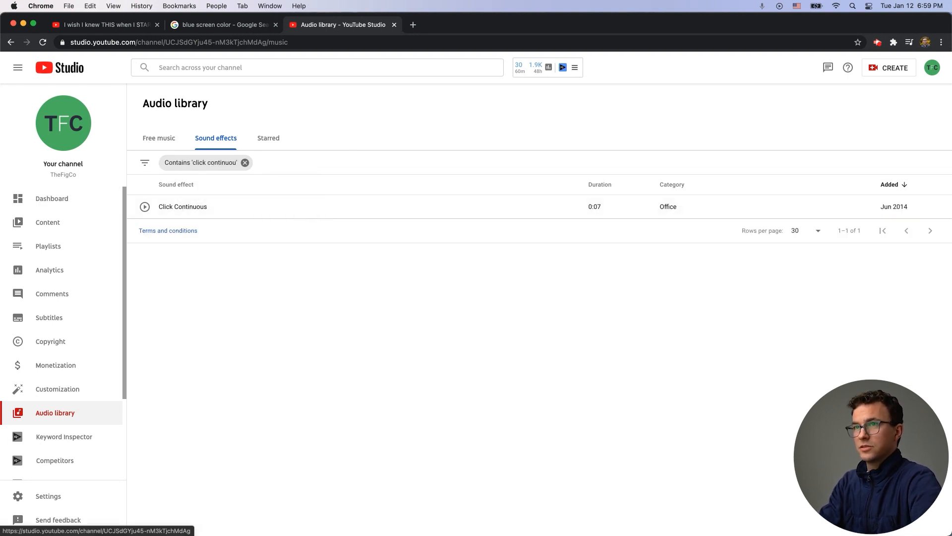
Step: Import Click Continuous.mp3 from the Sub Button Animation folder into the media pool
key("super+Tab")
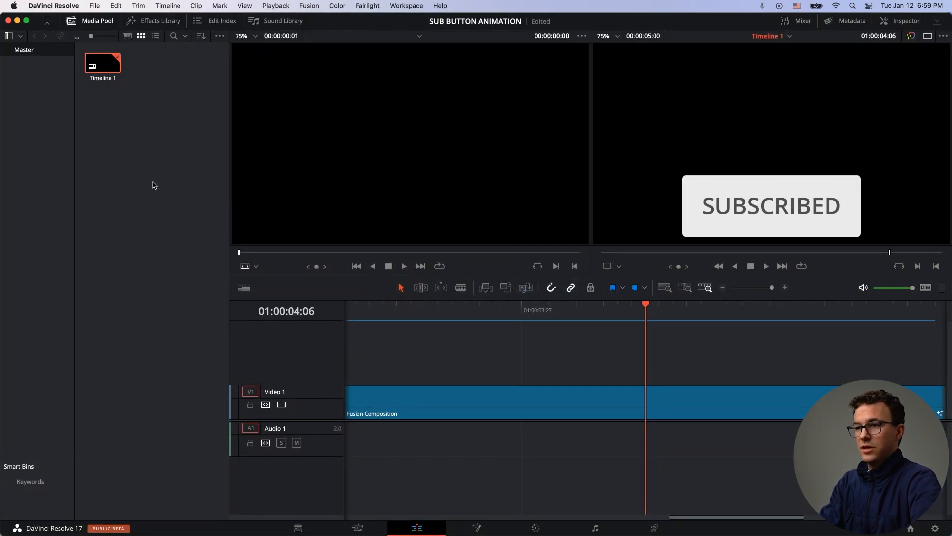
key("super+Tab")
left_click_drag(408, 150, 134, 123)
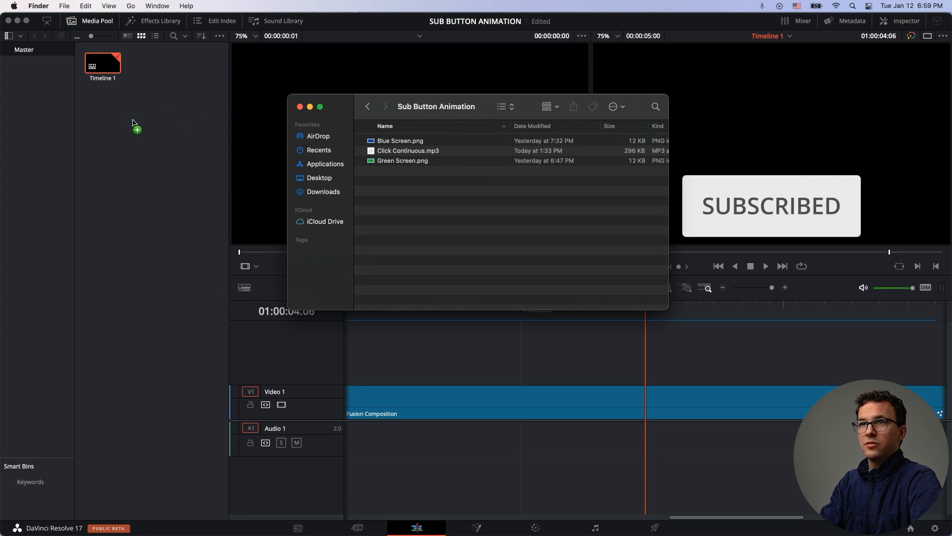
left_click(309, 108)
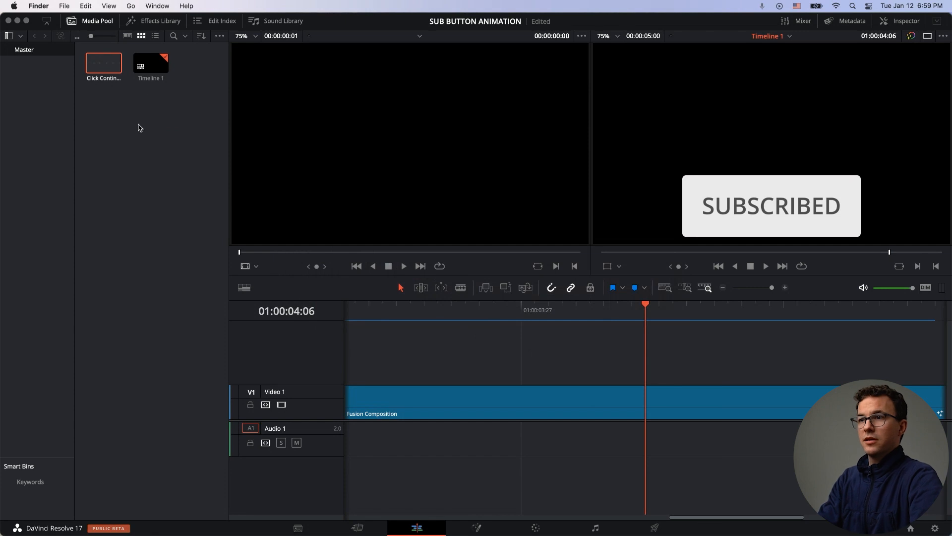
Step: Place the Click Continuous clip on Audio 1, starting near the two-second mark
scroll(476, 455, "left", 10)
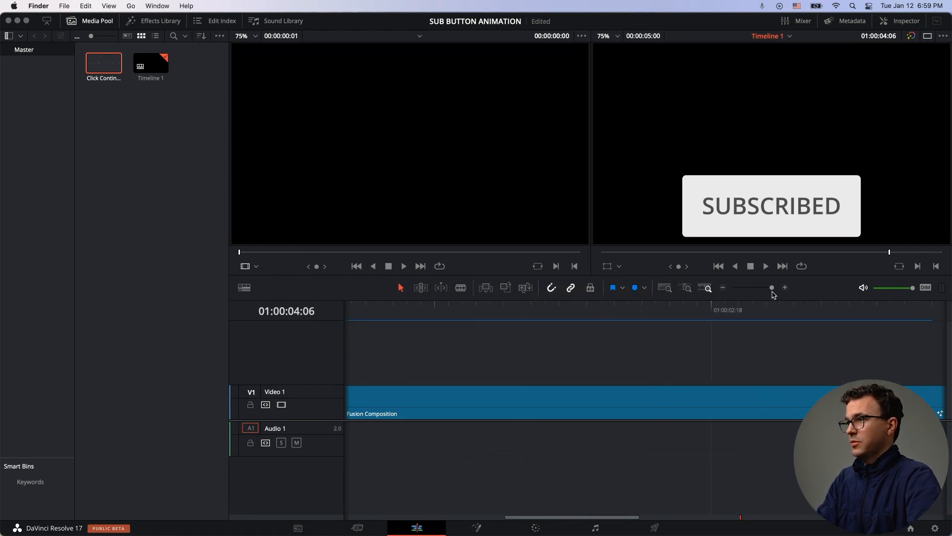
left_click_drag(772, 289, 758, 289)
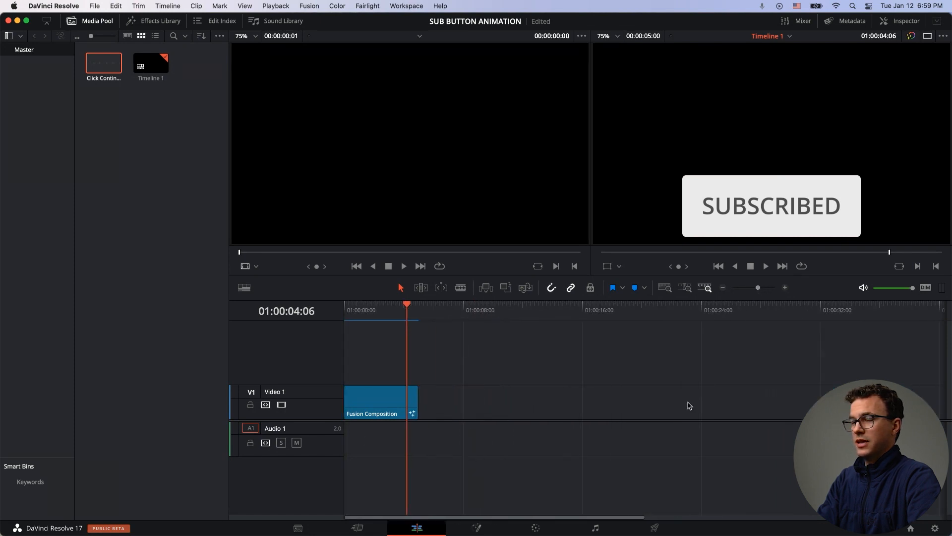
left_click_drag(758, 289, 765, 289)
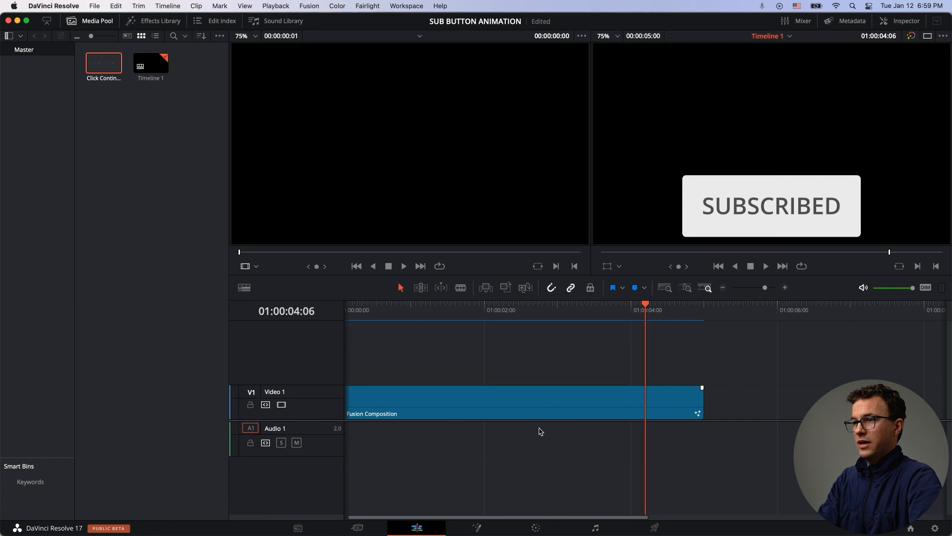
scroll(513, 426, "left", 1)
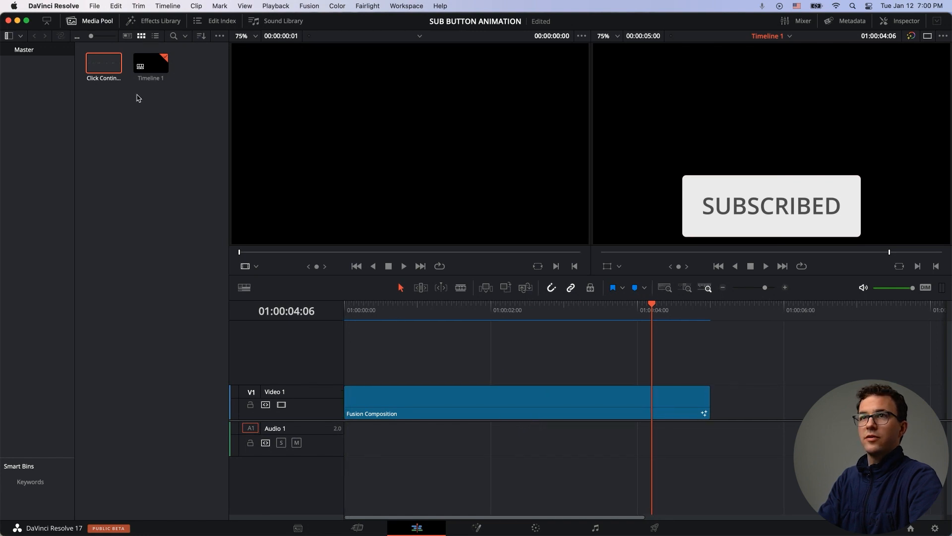
left_click_drag(110, 69, 479, 437)
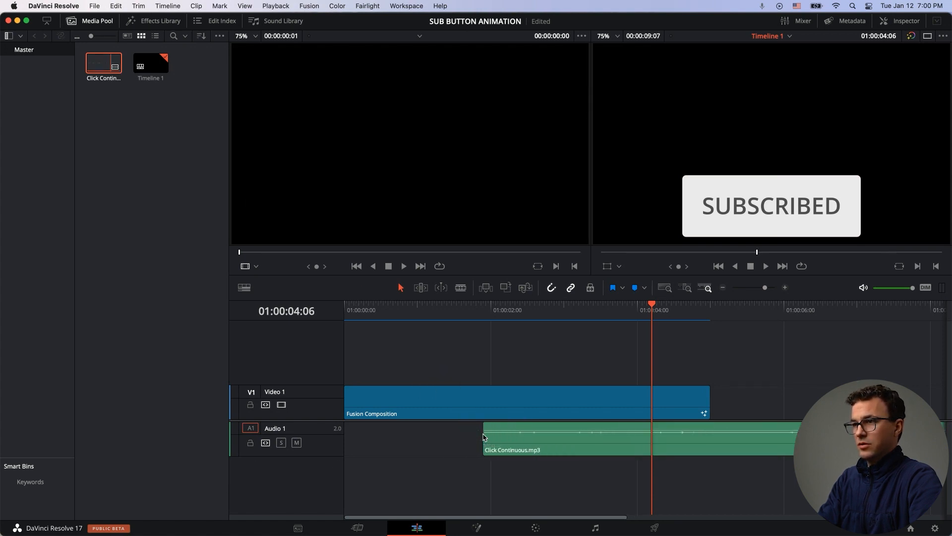
Step: Trim both ends of the click sound clip down to a short single click
left_click(510, 439)
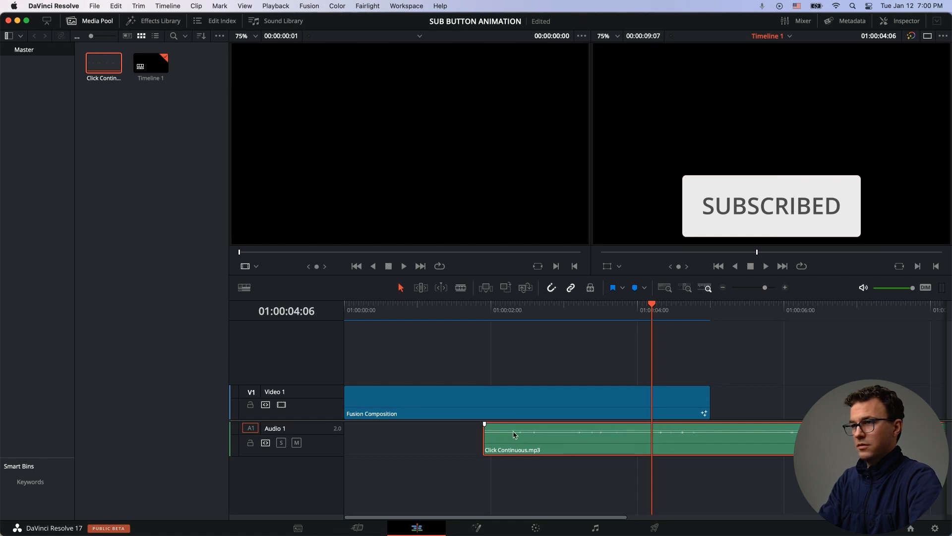
left_click_drag(514, 431, 514, 425)
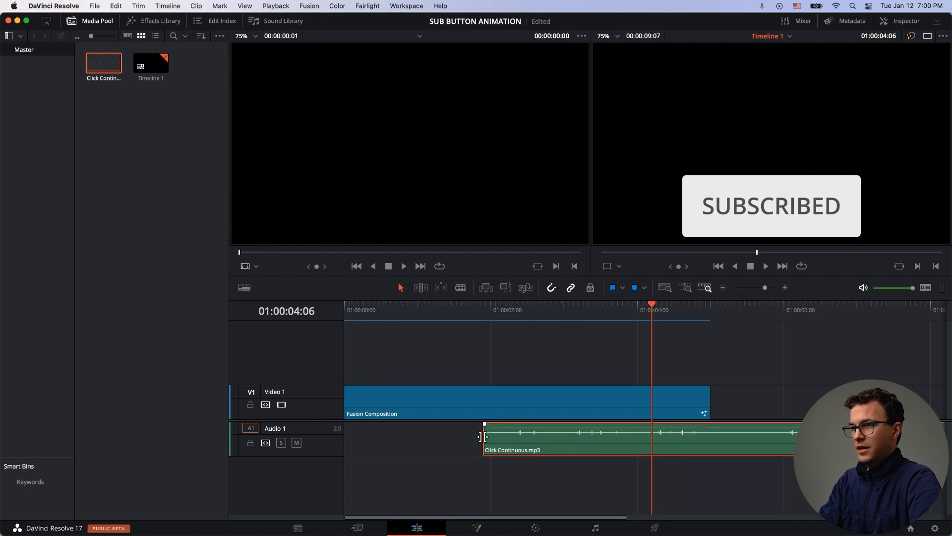
left_click(484, 437)
left_click_drag(484, 436, 513, 436)
scroll(629, 439, "right", 5)
left_click_drag(644, 439, 406, 440)
scroll(405, 440, "left", 2)
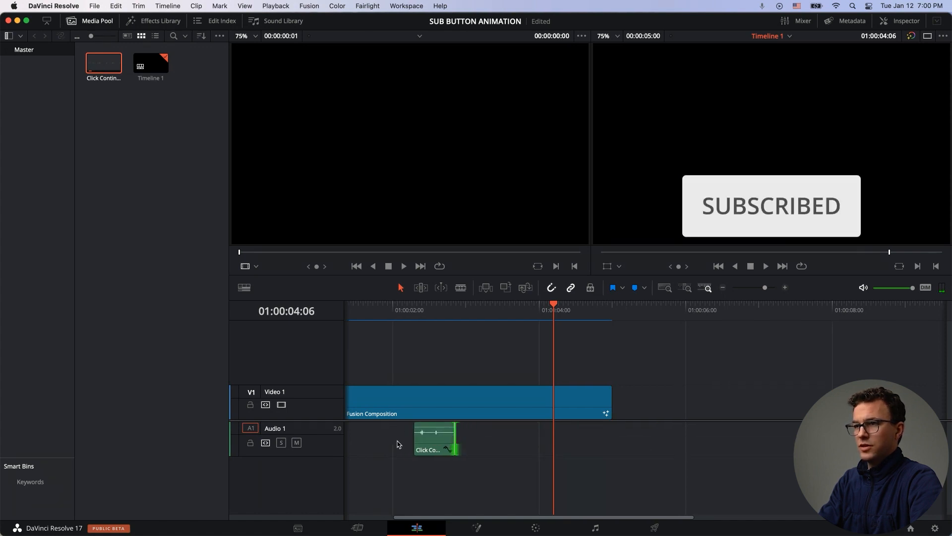
Step: Align the click clip with the button's change near 01:00:02:15 and shorten its end further
left_click(445, 370)
left_click(436, 307)
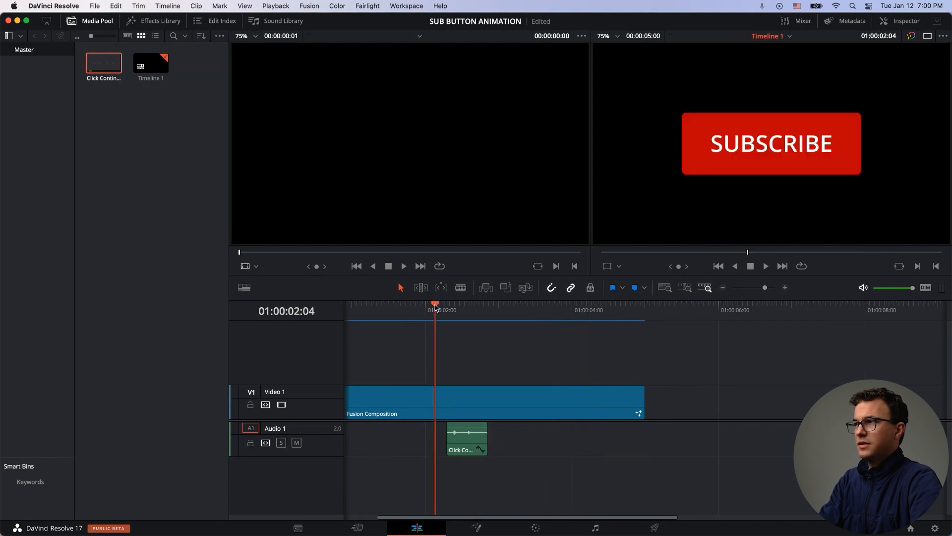
left_click(438, 307)
left_click(445, 307)
left_click(447, 307)
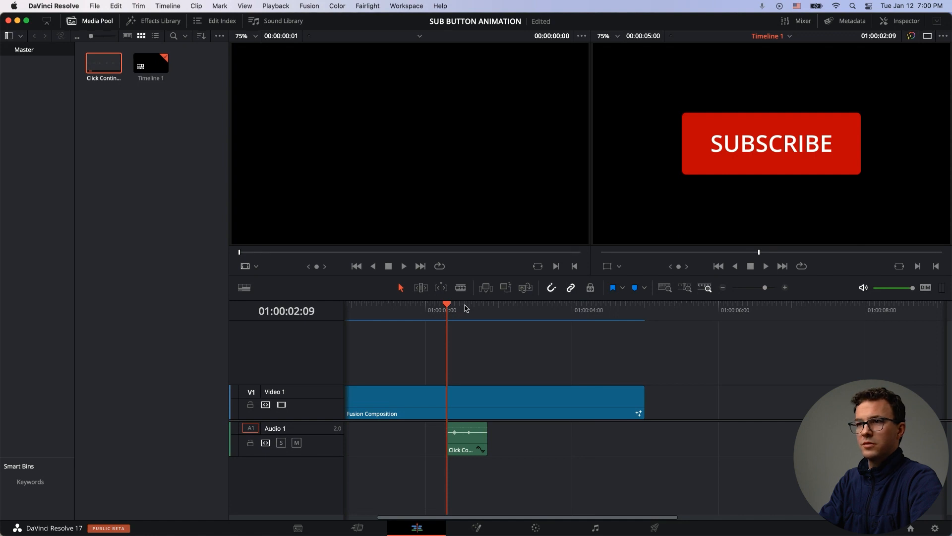
left_click(463, 307)
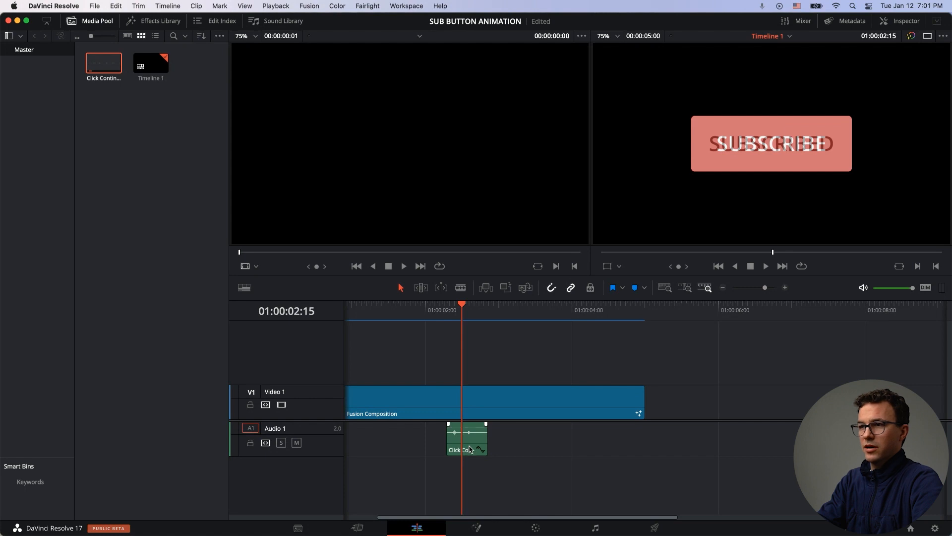
left_click(469, 442)
mouse_move(472, 441)
left_mouse_down()
mouse_move(484, 442)
mouse_move(474, 443)
left_mouse_up()
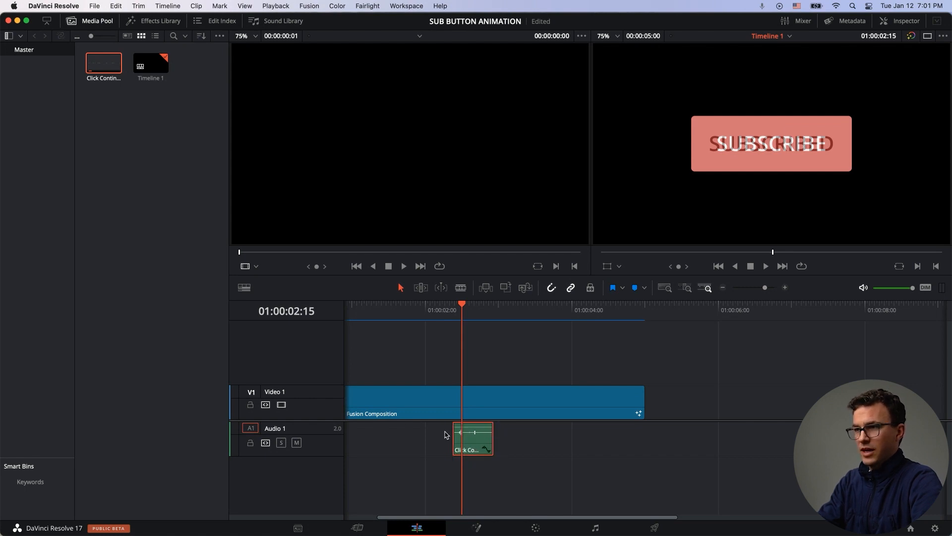
left_click_drag(491, 439, 468, 438)
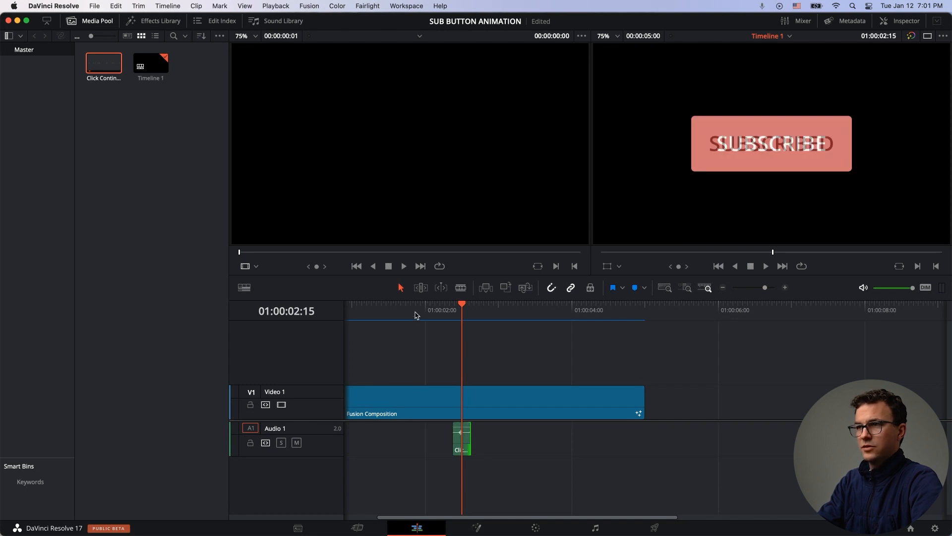
Step: Play the timeline from just before the click to check the sound timing
left_click(416, 309)
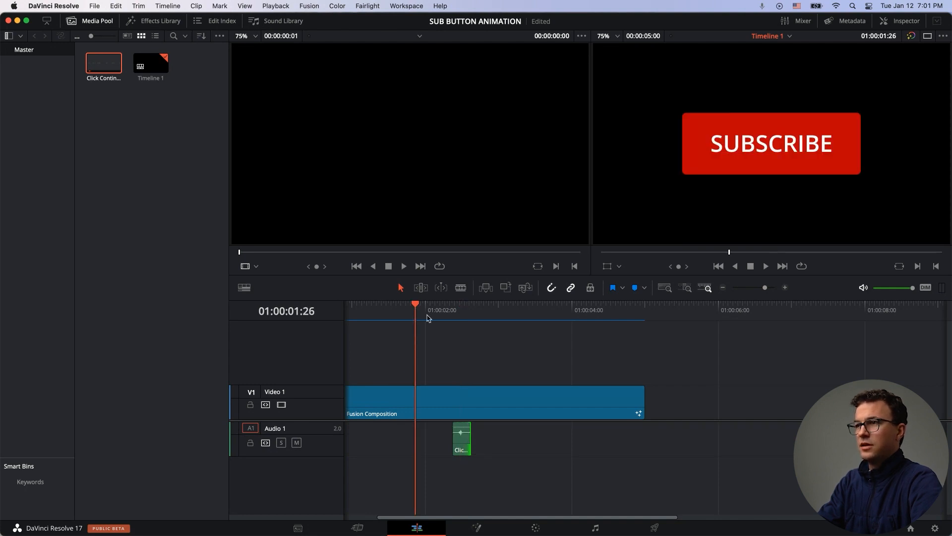
left_click(766, 266)
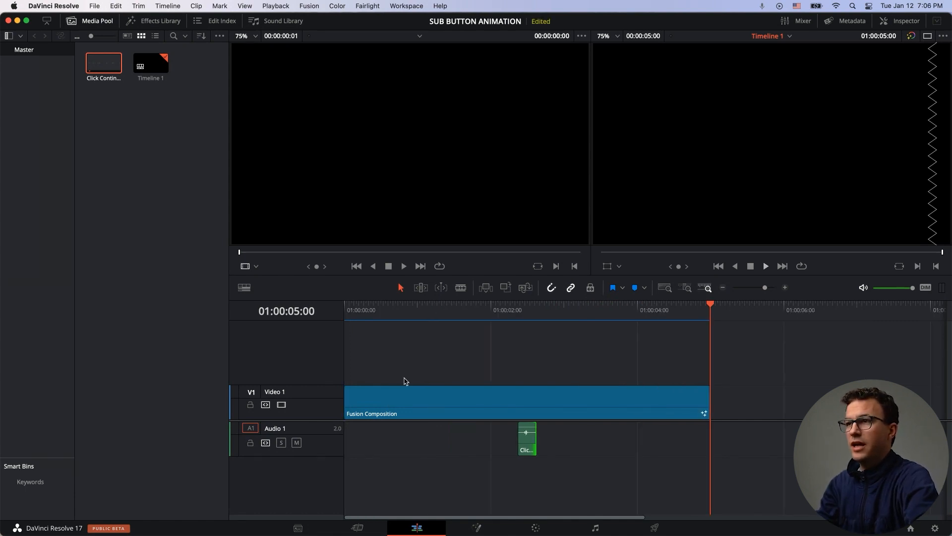
Step: Import C2835 copy.MP4 into the media pool and place it at the timeline start on a new track above the composition
key("super+Tab")
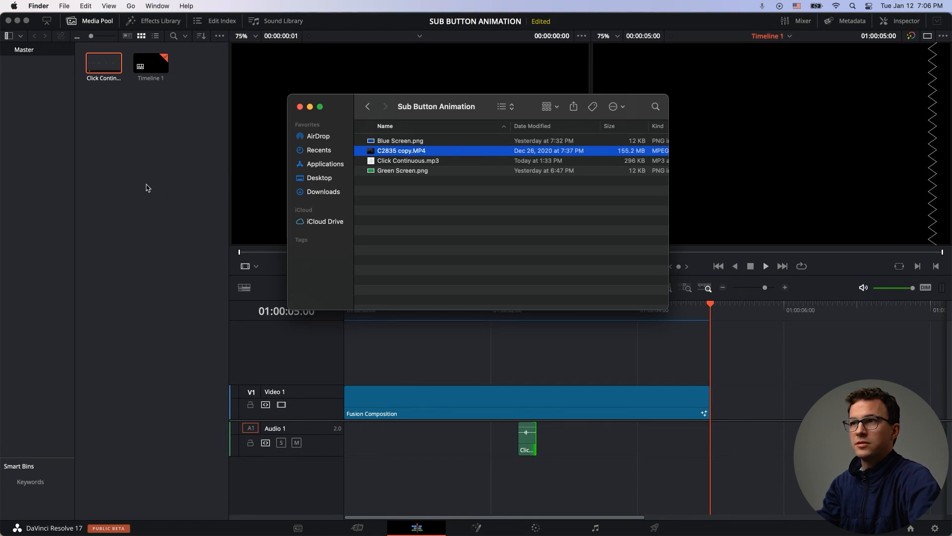
left_click_drag(414, 154, 174, 140)
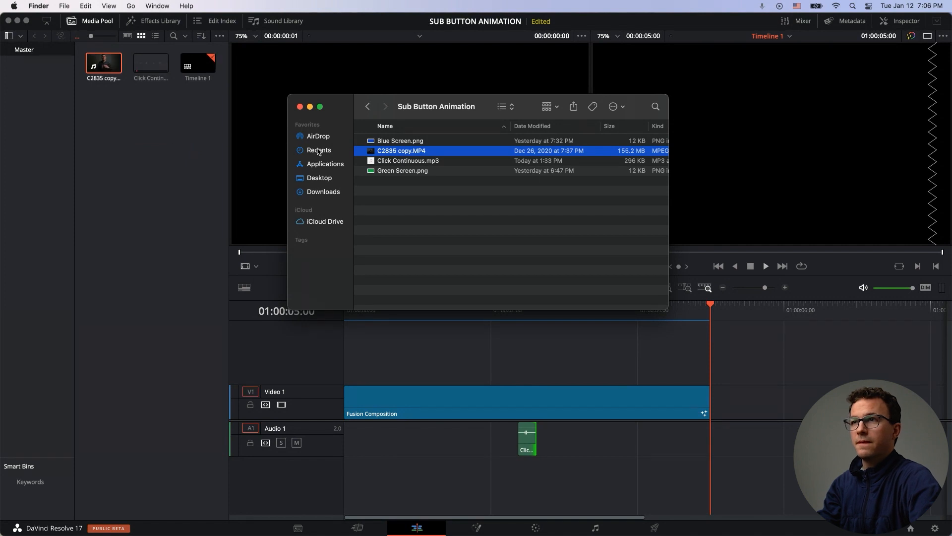
left_click(173, 180)
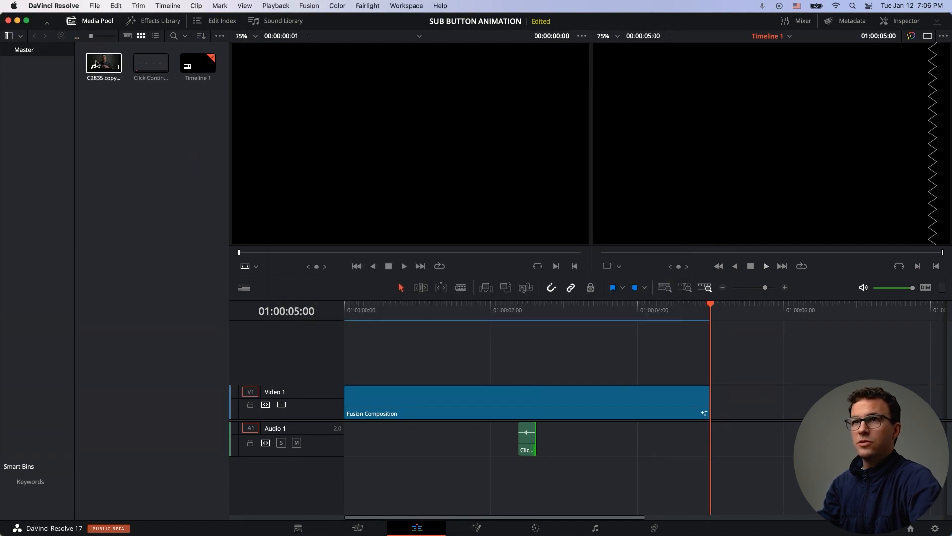
left_click_drag(104, 63, 353, 364)
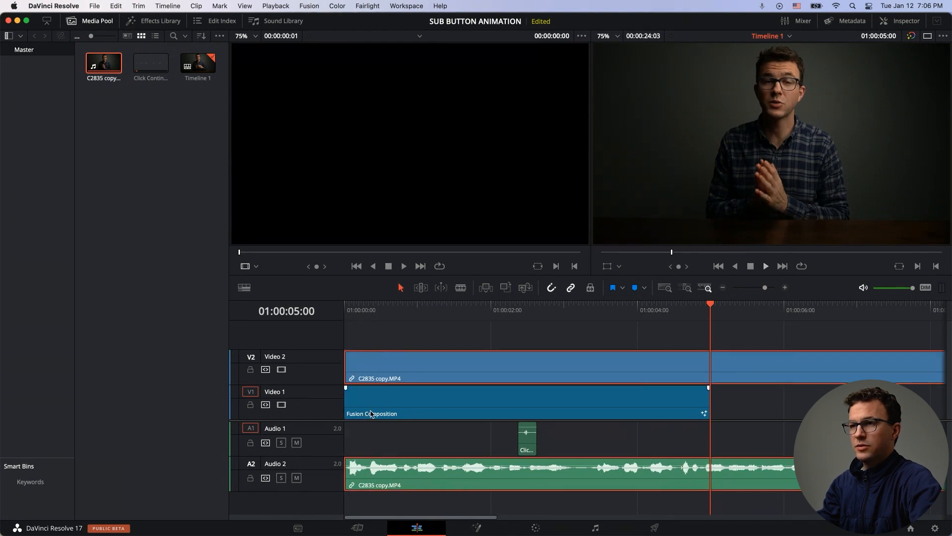
Step: Rearrange the tracks so C2835 copy.MP4 sits on Video 1 and the Fusion Composition on Video 2 above it
left_click_drag(384, 403, 392, 322)
left_click(385, 390)
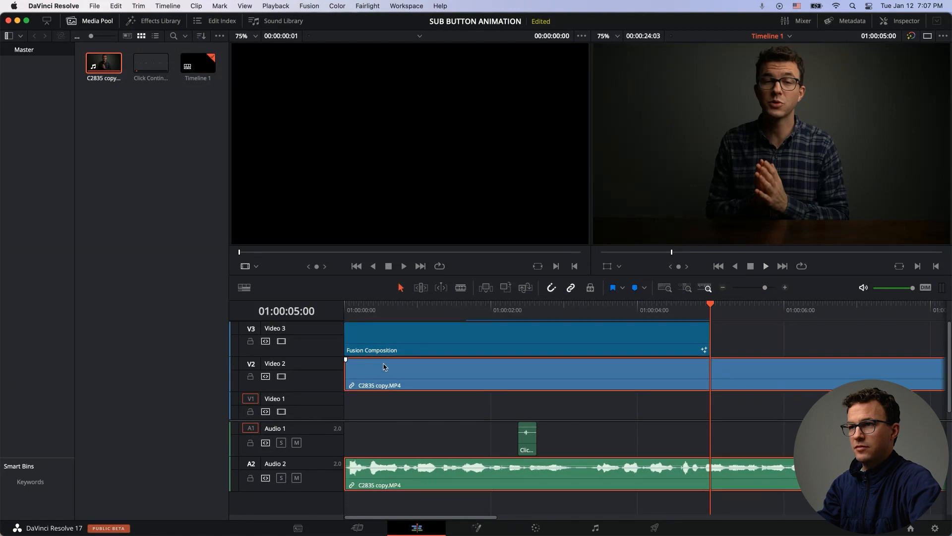
left_click_drag(386, 390, 384, 397)
left_click_drag(382, 341, 369, 376)
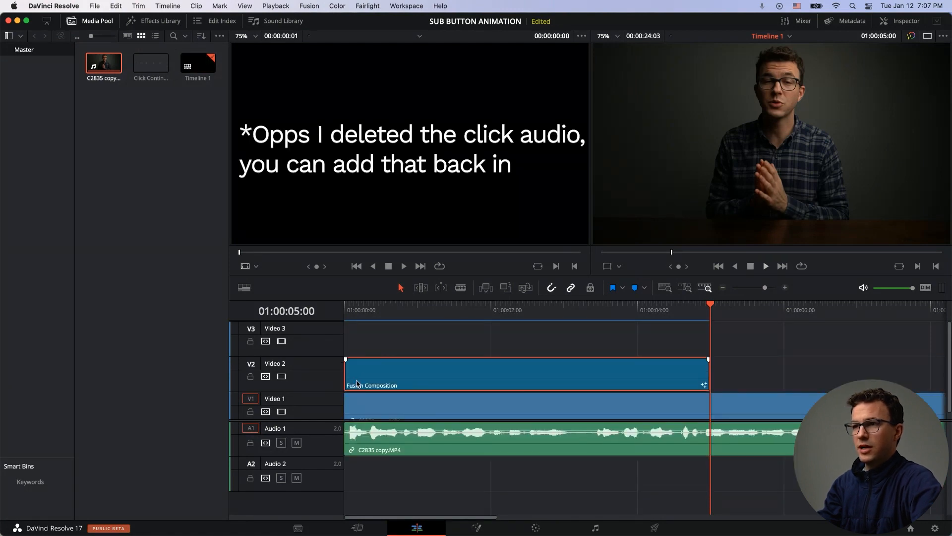
left_click(352, 342)
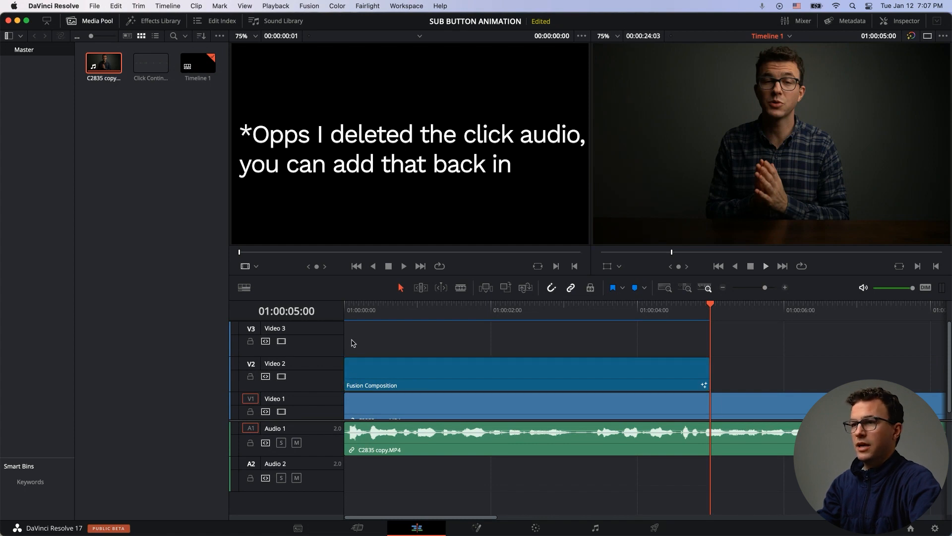
Step: Play the timeline from the start to check the button over the video
left_click(350, 310)
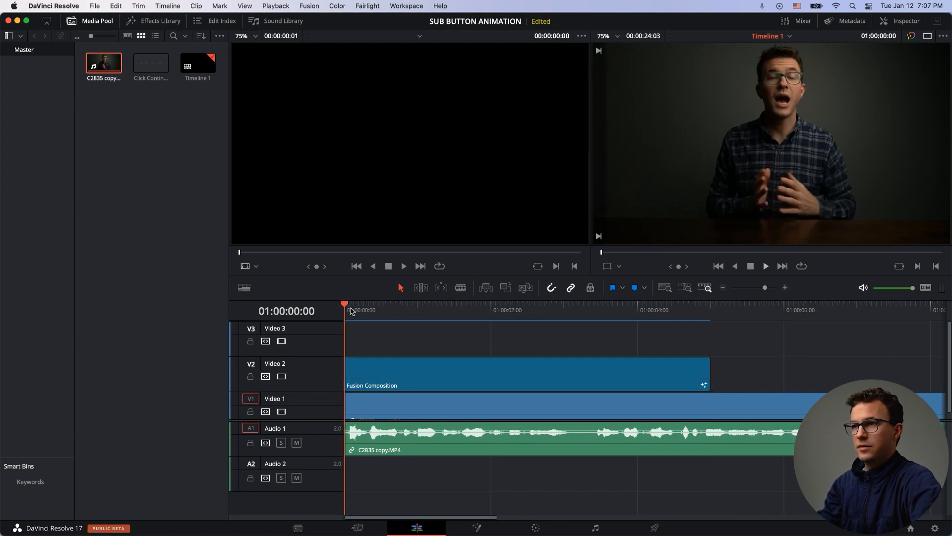
key("space")
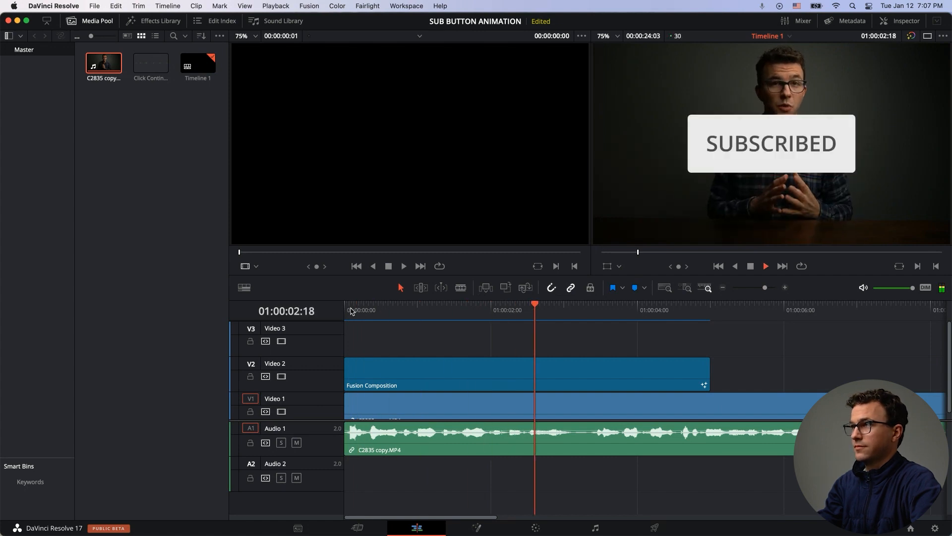
key("space")
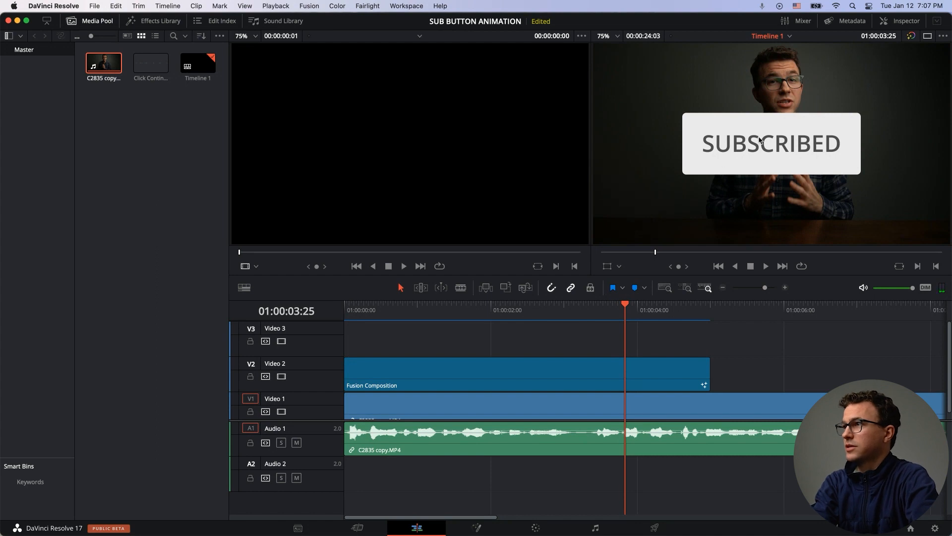
Step: Enable the Transform overlay for the Fusion Composition and scale the button down from its corner
left_click(540, 365)
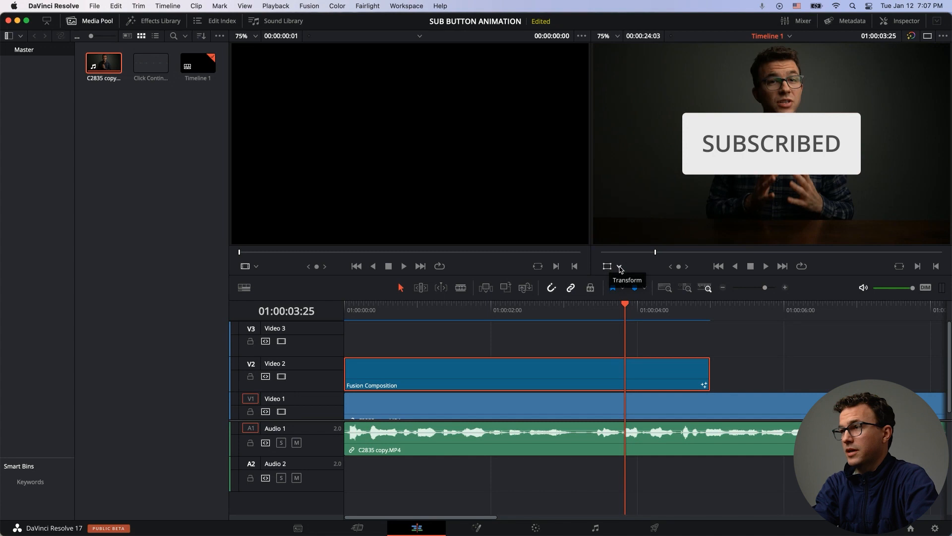
left_click(620, 268)
left_click(627, 285)
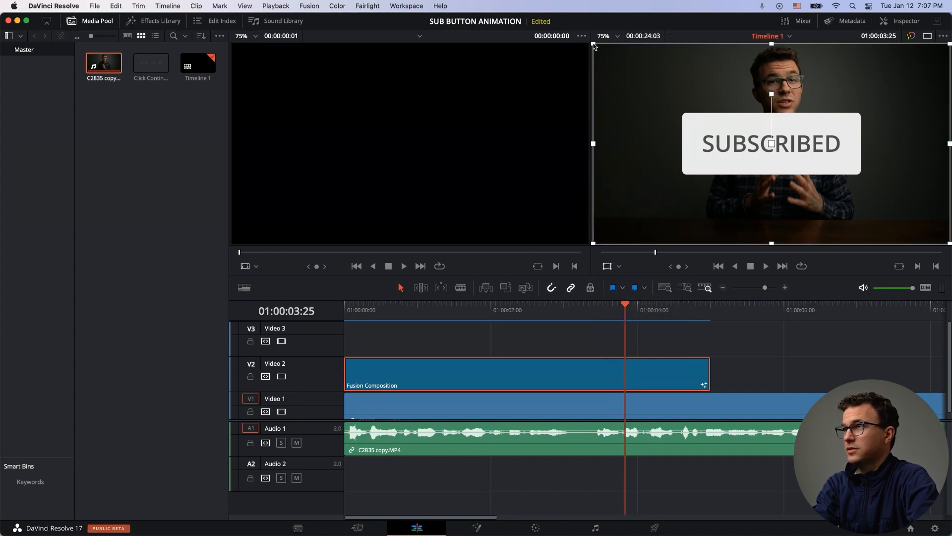
left_click_drag(594, 45, 683, 94)
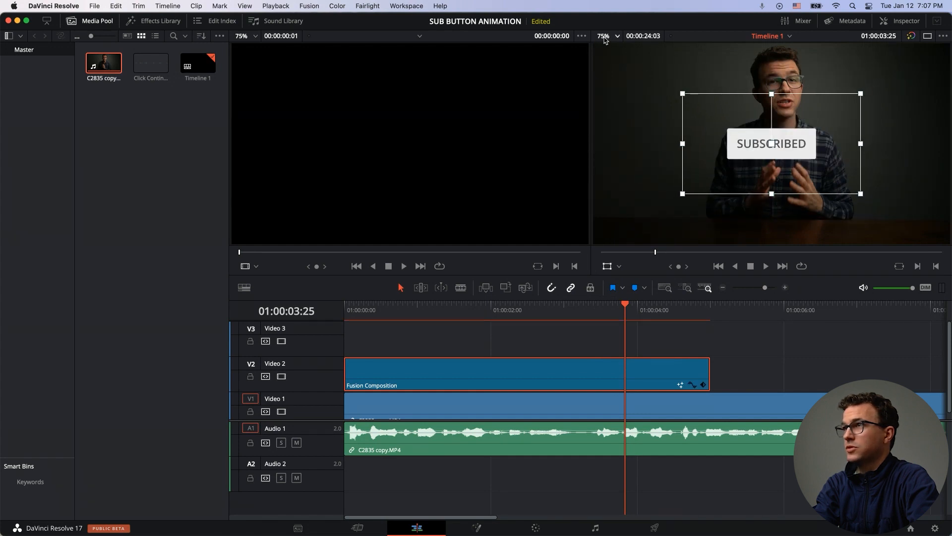
Step: Move the scaled button to the lower-right corner of the frame, with the viewer at 50%
left_click(605, 39)
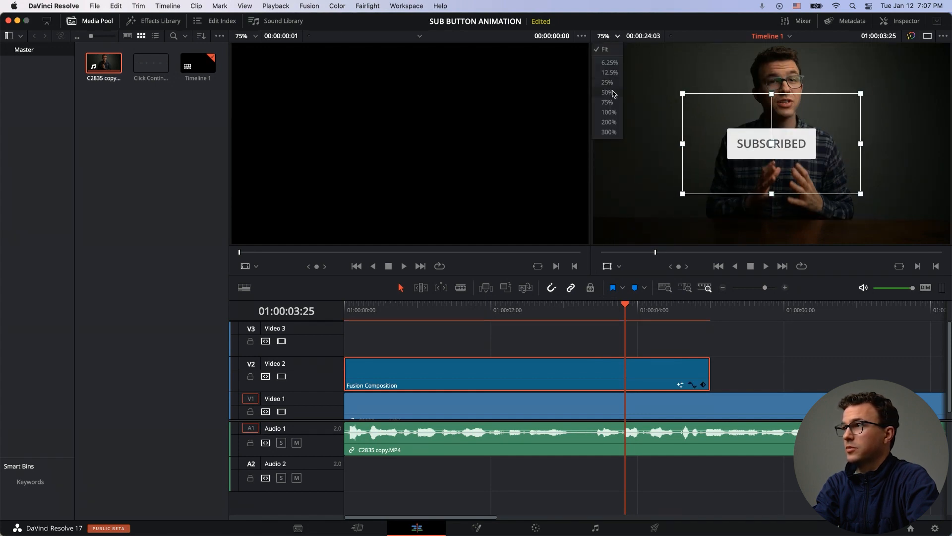
left_click(608, 93)
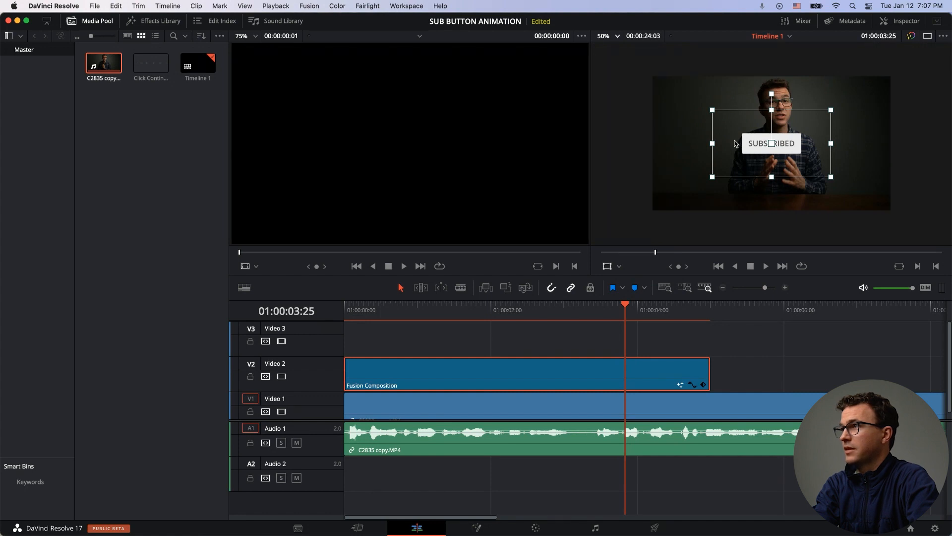
left_click_drag(712, 111, 813, 177)
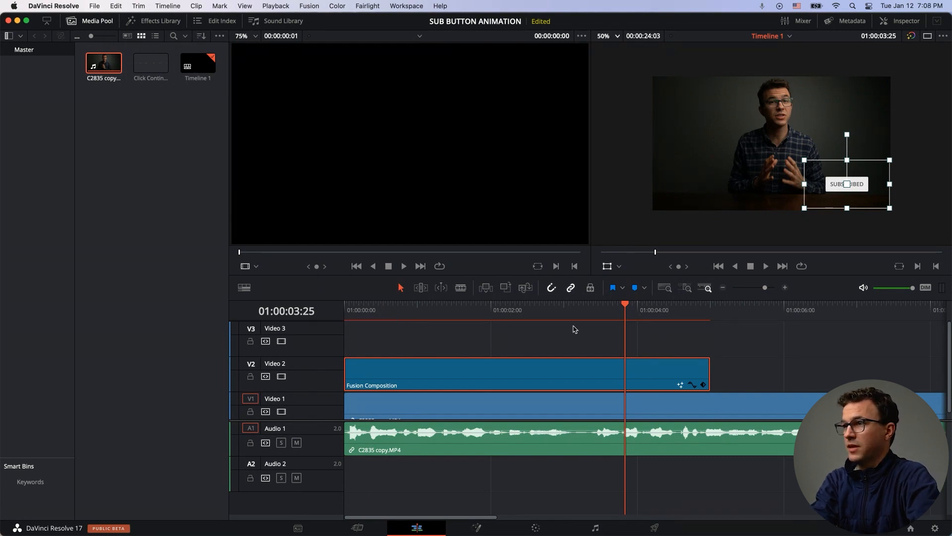
Step: Play the timeline to review the button's position over the video
left_click(542, 314)
key("space")
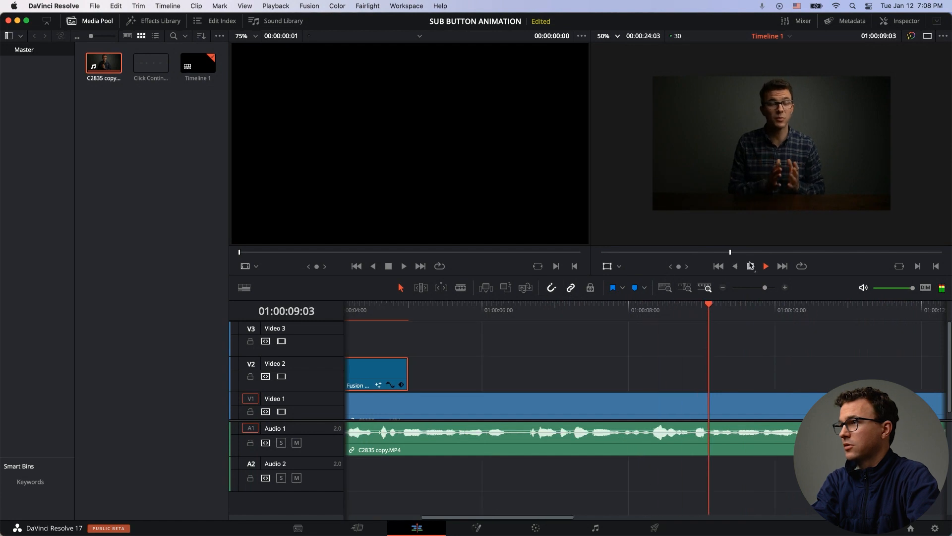
left_click(750, 266)
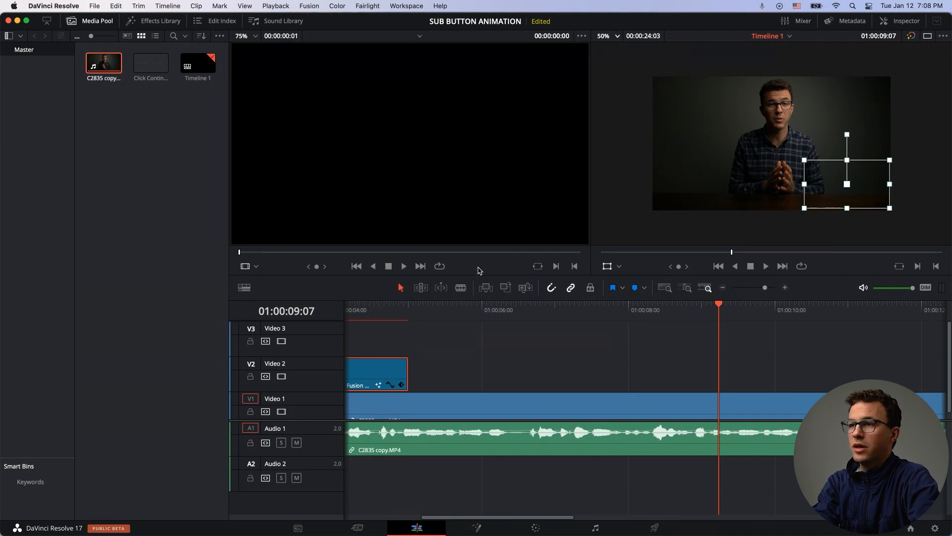
Step: Remove the C2835 copy.MP4 clip and its audio from the timeline
scroll(451, 418, "left", 10)
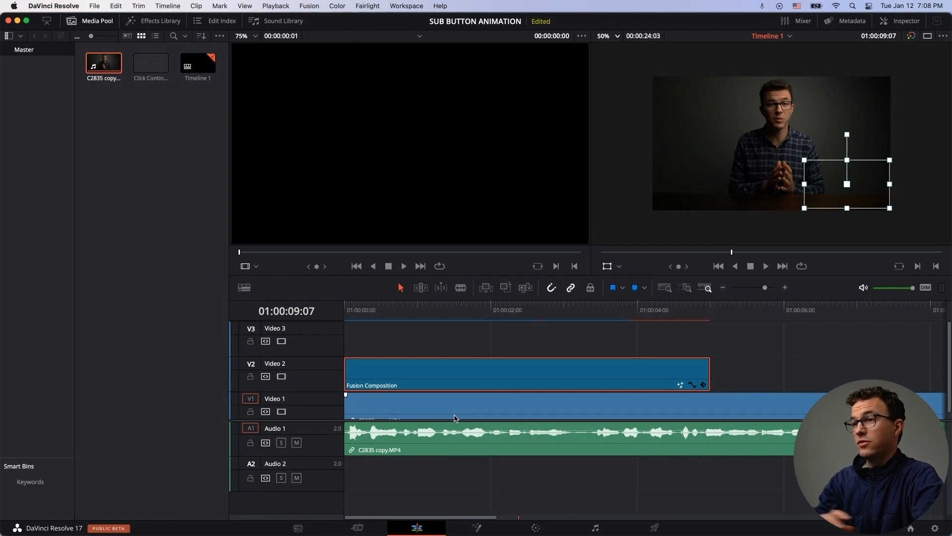
left_click(453, 414)
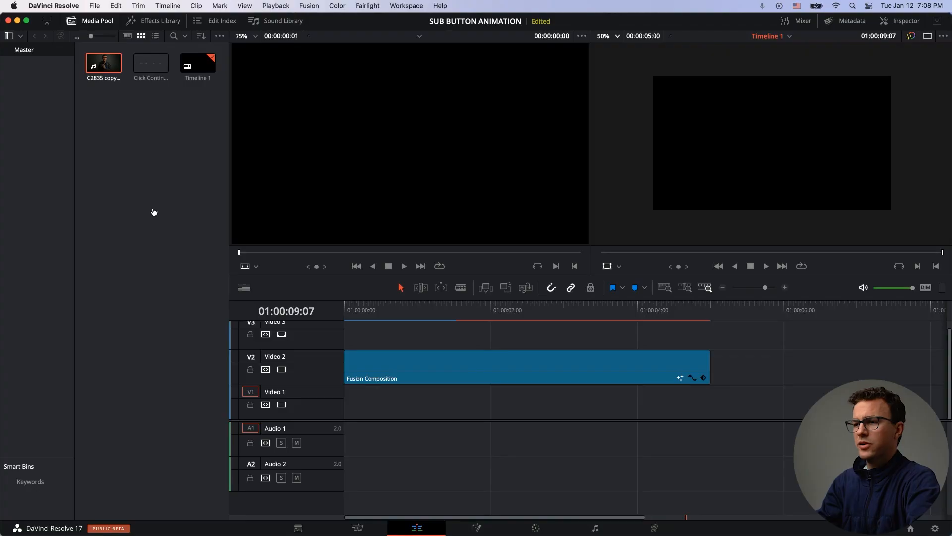
Step: Import Blue Screen.png and Green Screen.png from the Finder folder into the media pool
key("super+Tab")
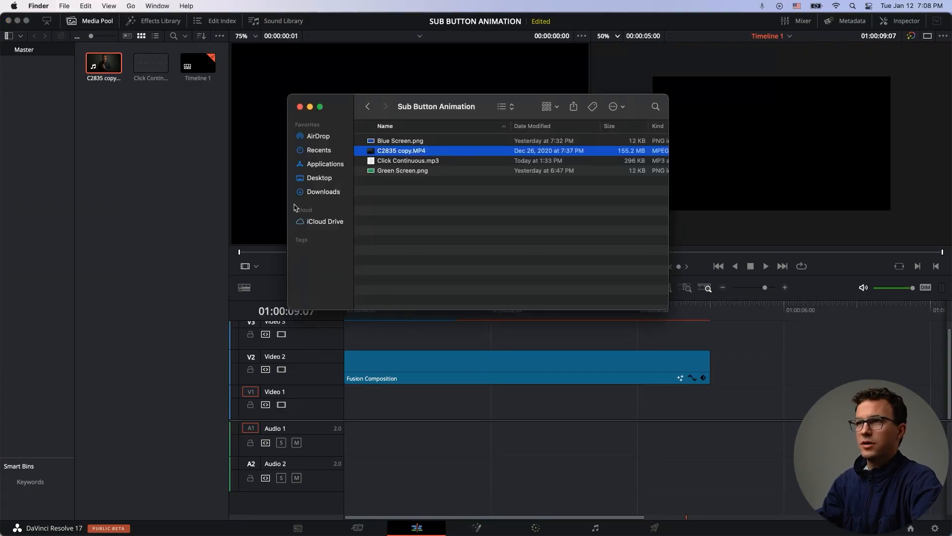
left_click(385, 143)
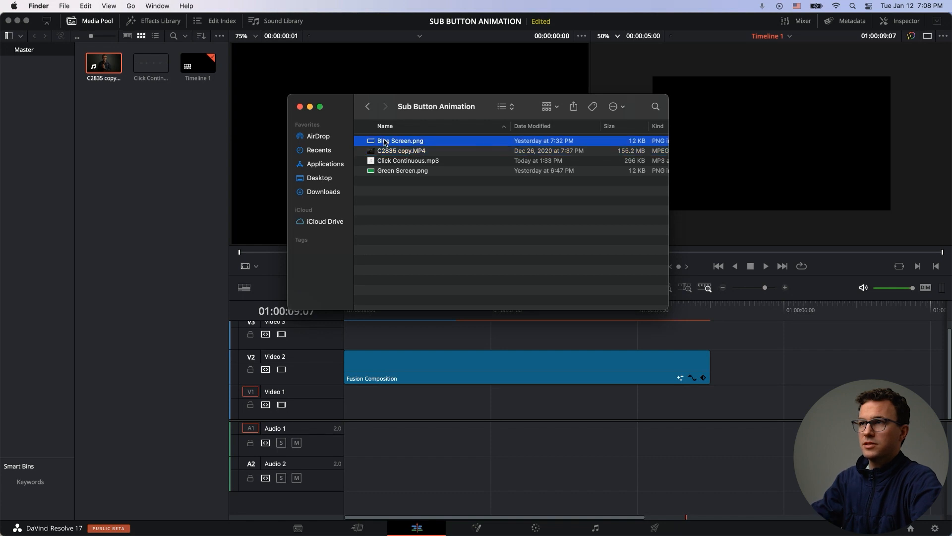
left_click(390, 173, "super")
left_click_drag(390, 172, 138, 176)
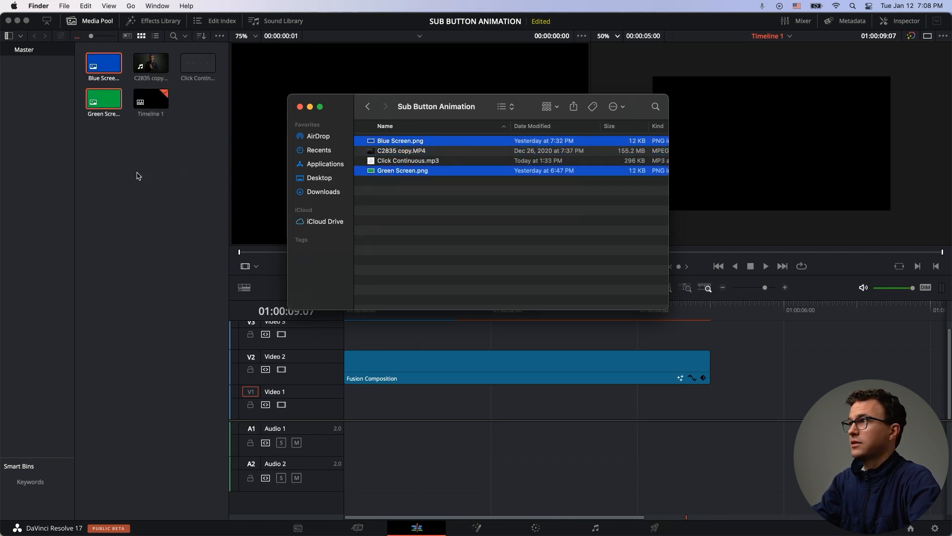
Step: Place Blue Screen.png on Video 1 beneath the Fusion Composition at the timeline start
left_click(137, 173)
left_click(100, 62)
left_click_drag(103, 63, 347, 403)
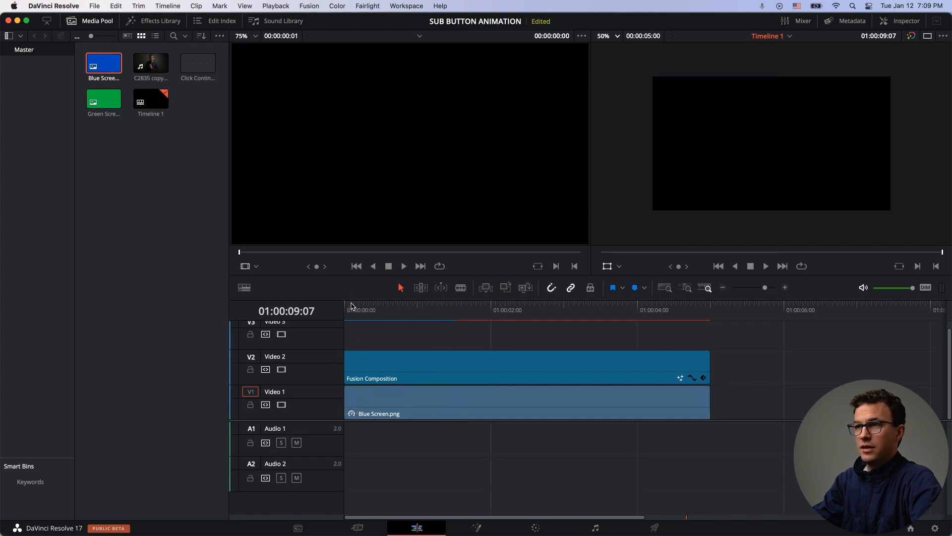
Step: Play the timeline over the blue screen and drag the button back to the lower-right corner
left_click(349, 303)
key("space")
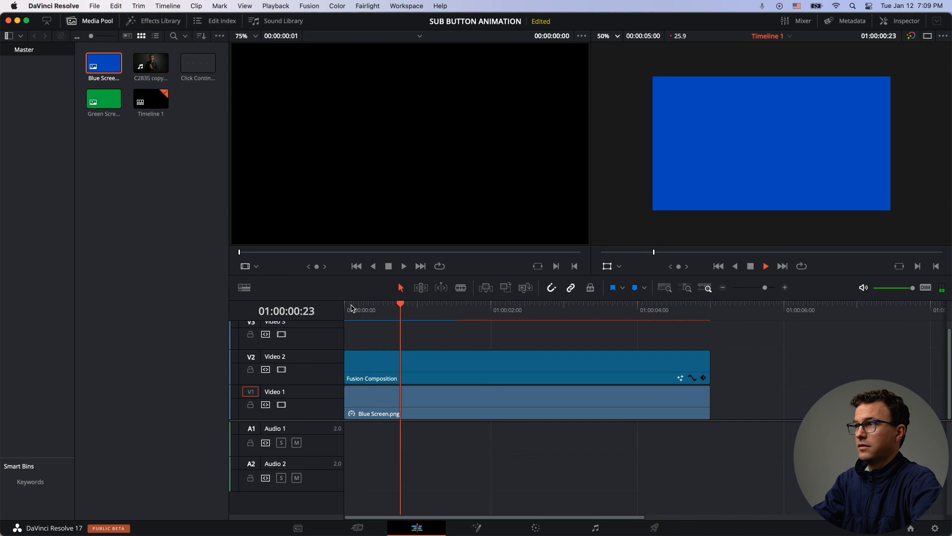
key("space")
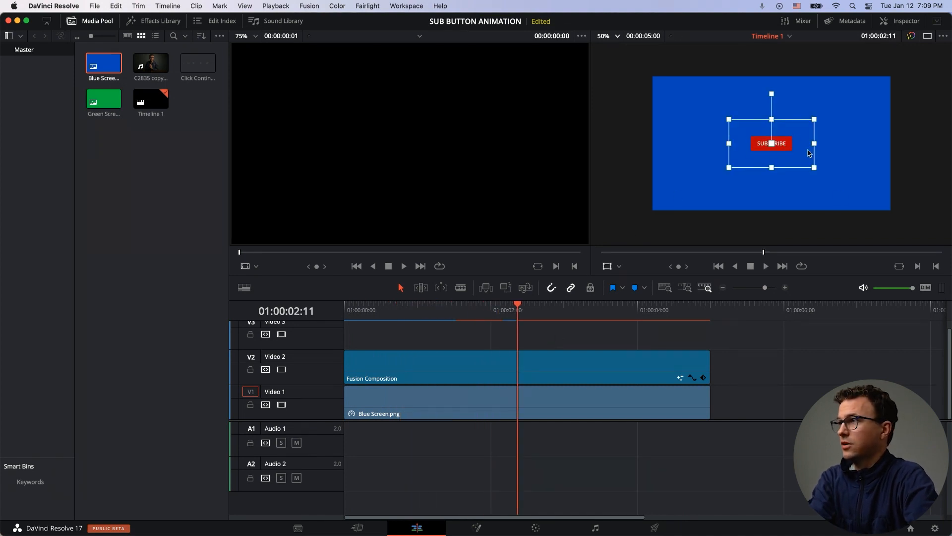
left_click_drag(789, 158, 862, 202)
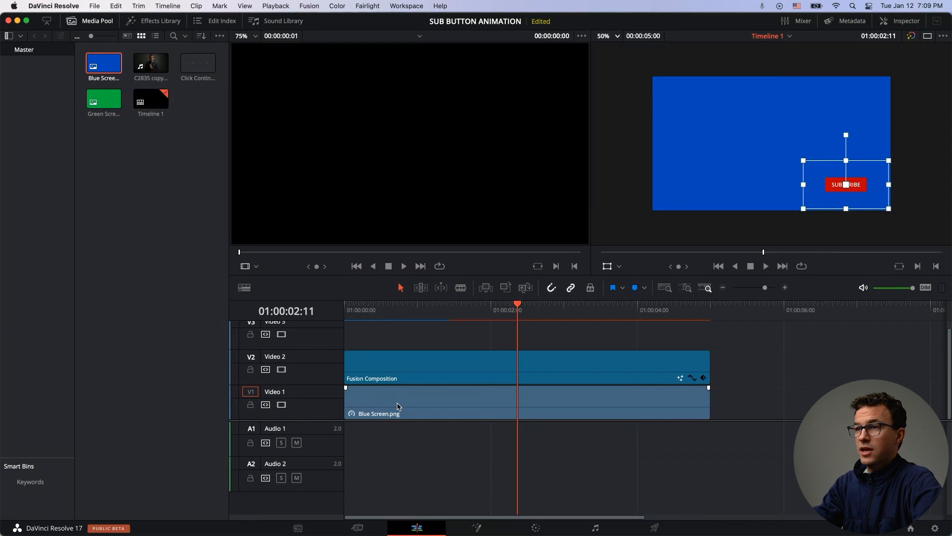
Step: Delete the Blue Screen.png clip from Video 1
left_click(397, 405)
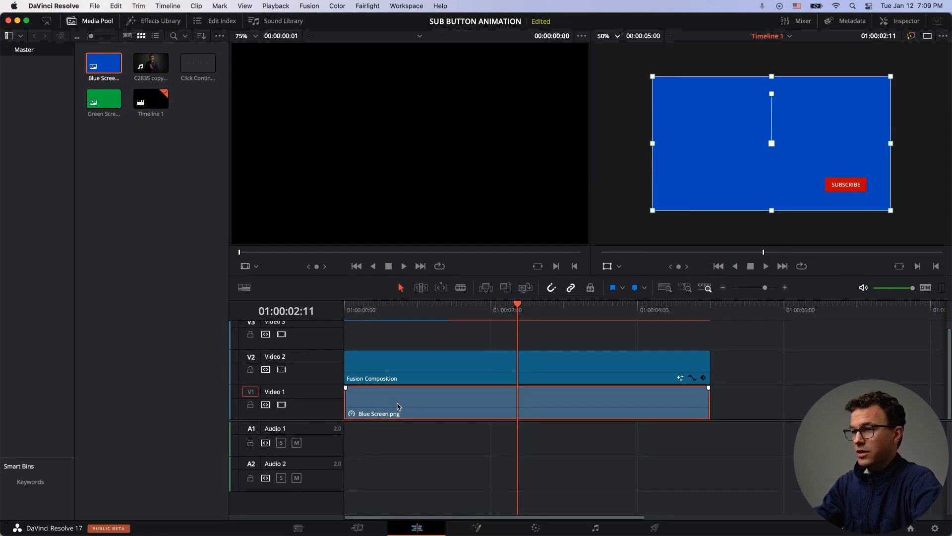
key("BackSpace")
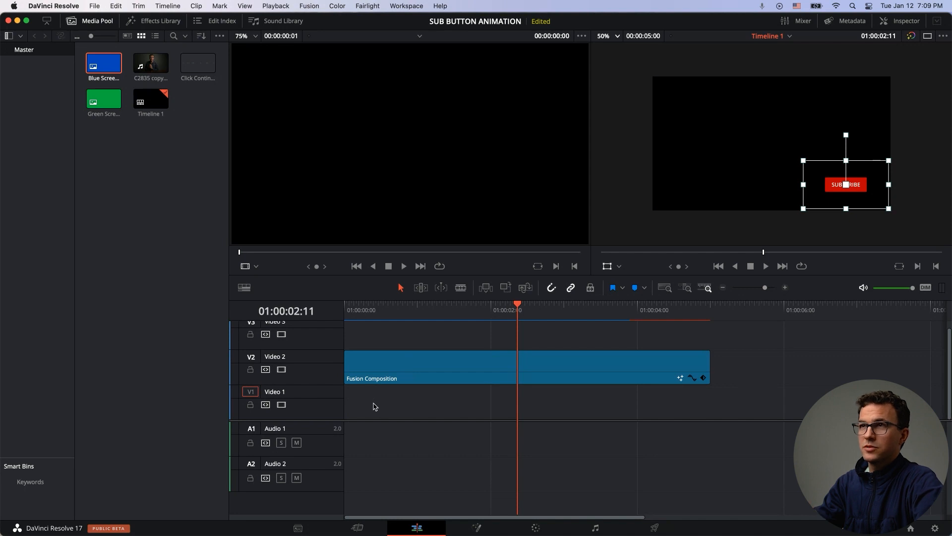
Step: Add a new Fusion Composition effect to Video 1 under the button composition
left_click(156, 22)
left_click_drag(120, 333, 342, 403)
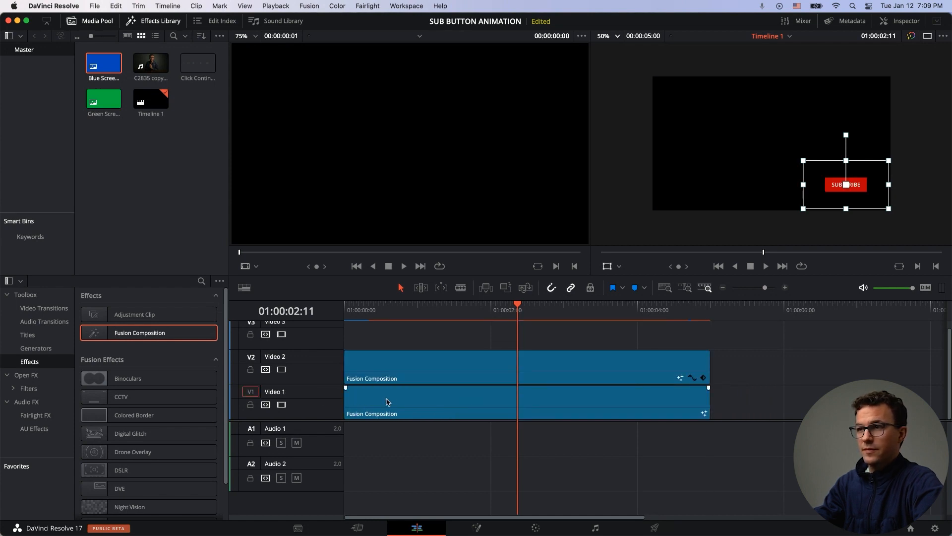
Step: Open the new Fusion Composition on Video 1 in the Fusion page
left_click(384, 405)
right_click(390, 403)
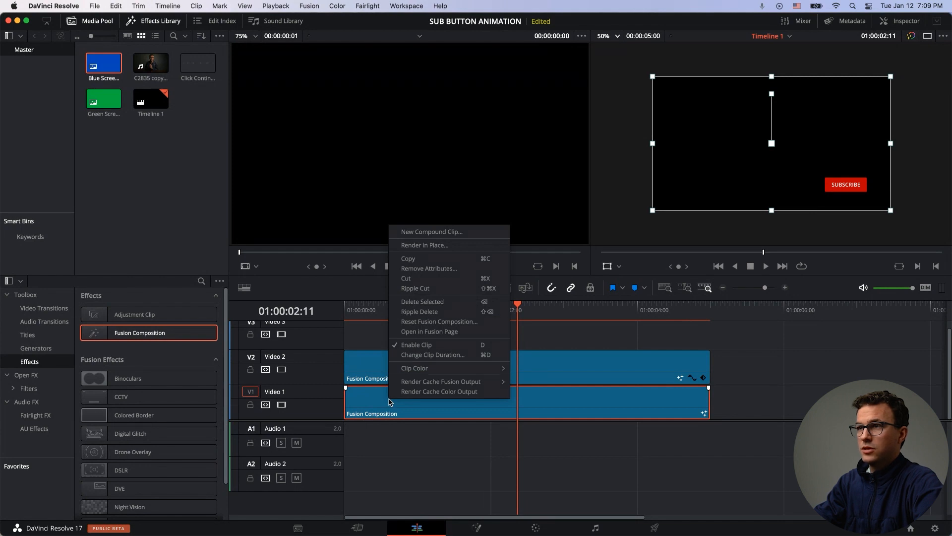
left_click(421, 331)
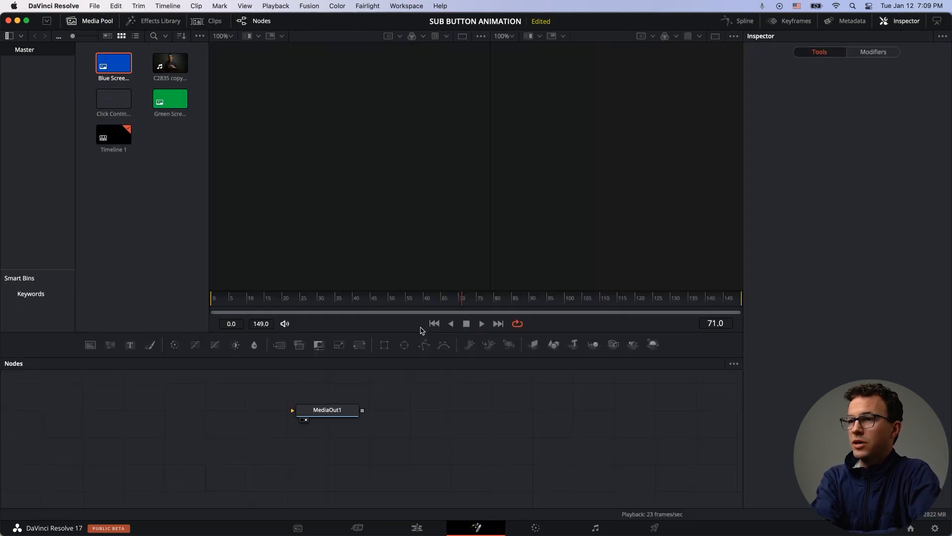
Step: Add a Background node and connect it to MediaOut1
left_click(89, 345)
left_click_drag(61, 395, 299, 419)
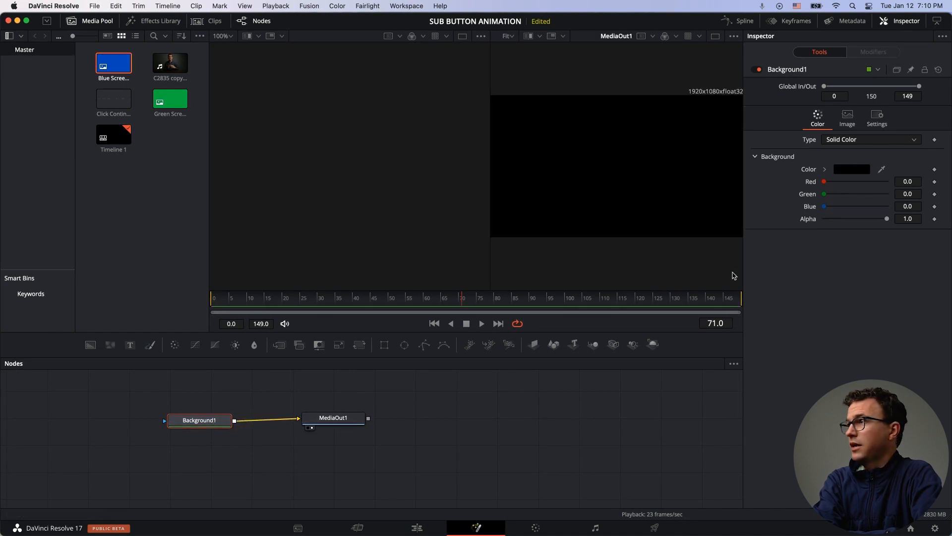
Step: Set the Background node's color to the blue sampled with the eyedropper from a blue screen color image in the browser
left_click(852, 170)
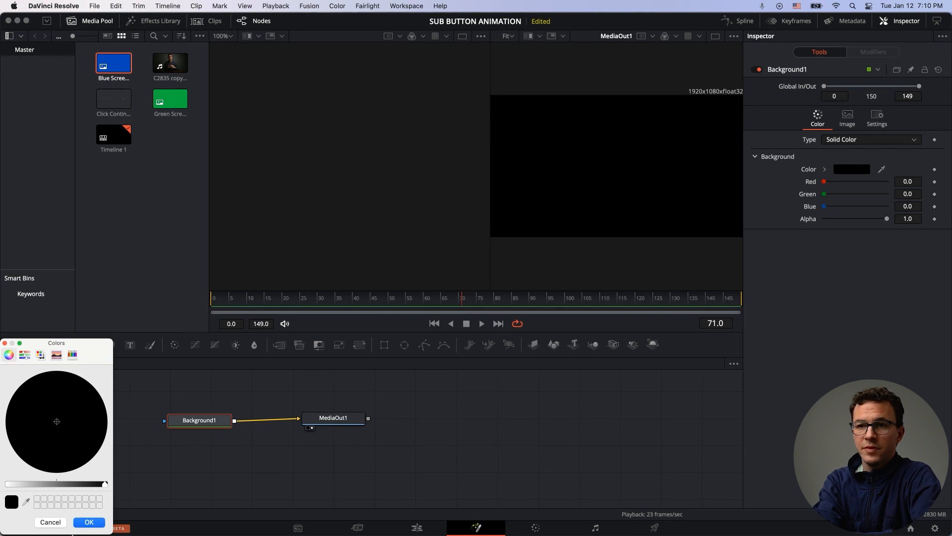
left_click(27, 504)
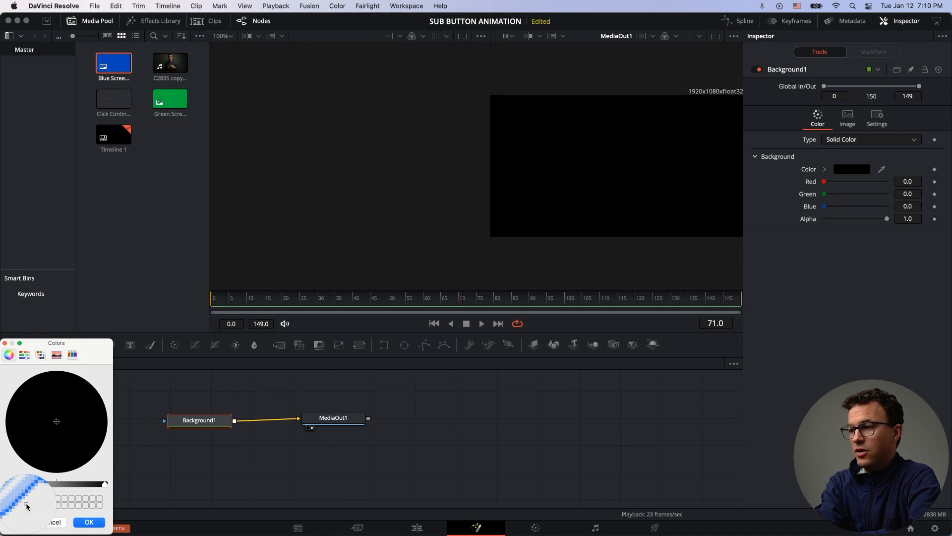
key("super+Tab")
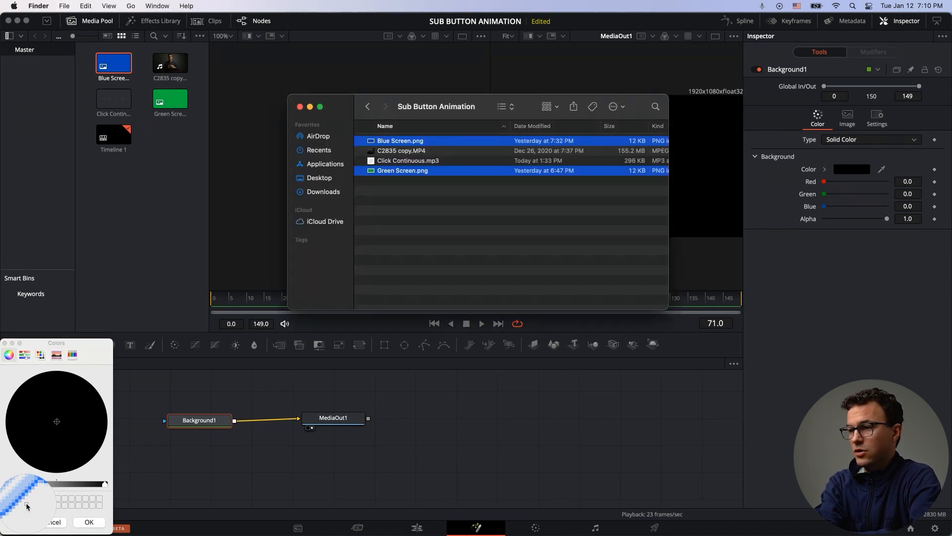
key("super+Tab")
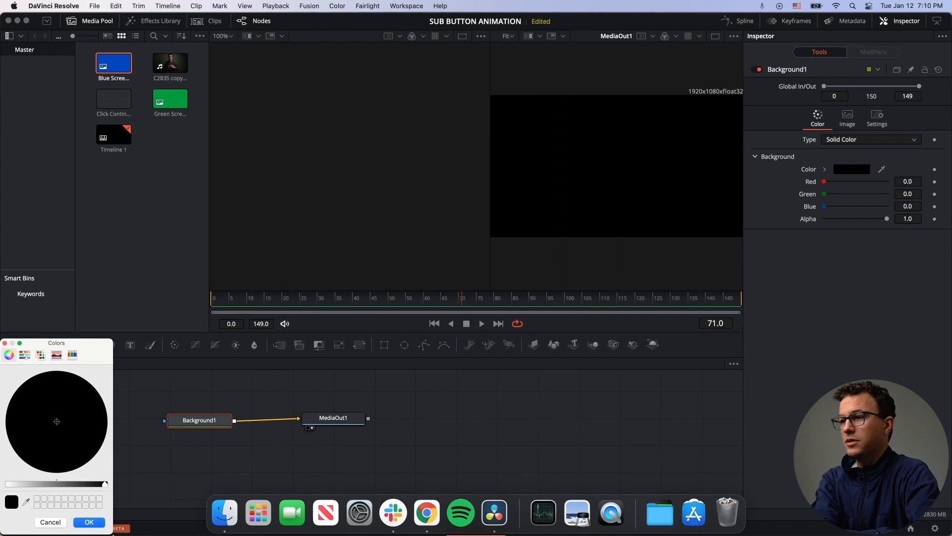
left_click(427, 512)
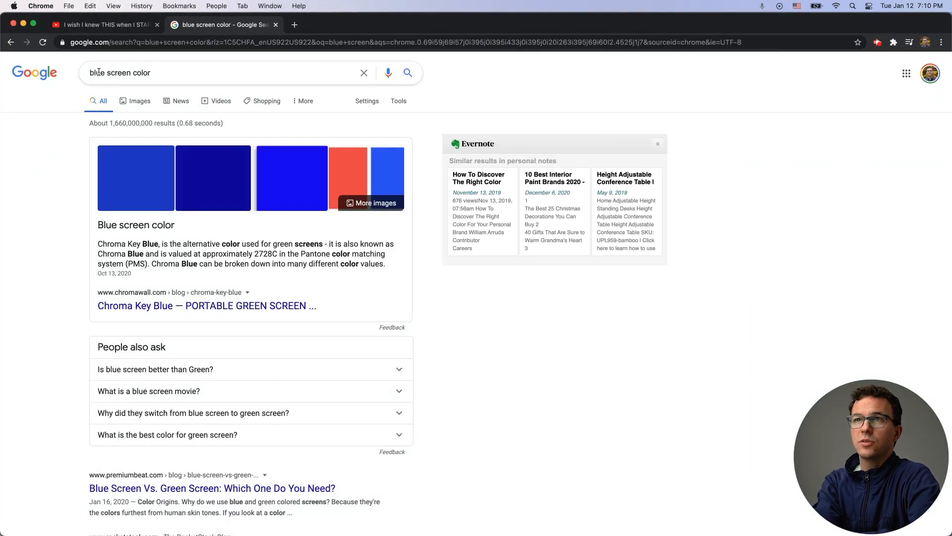
key("super+Tab")
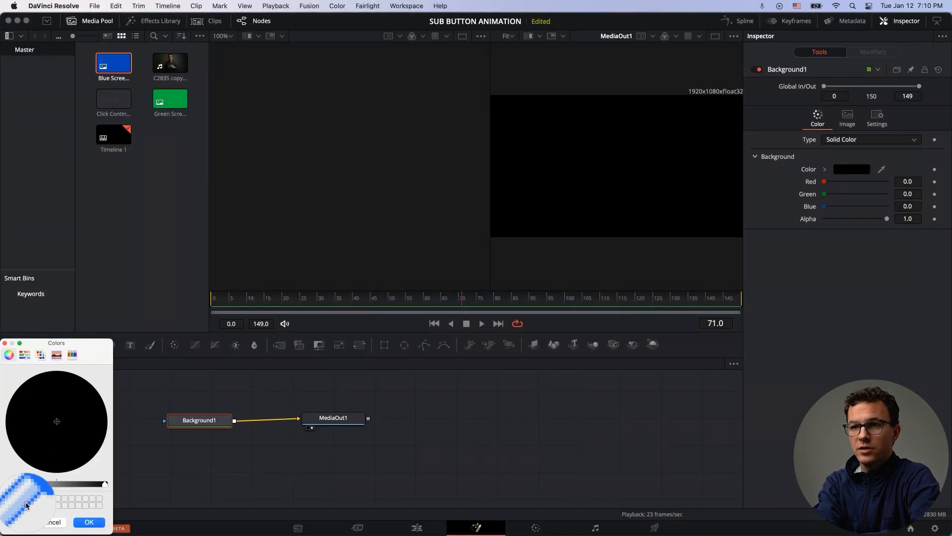
key("super+Tab")
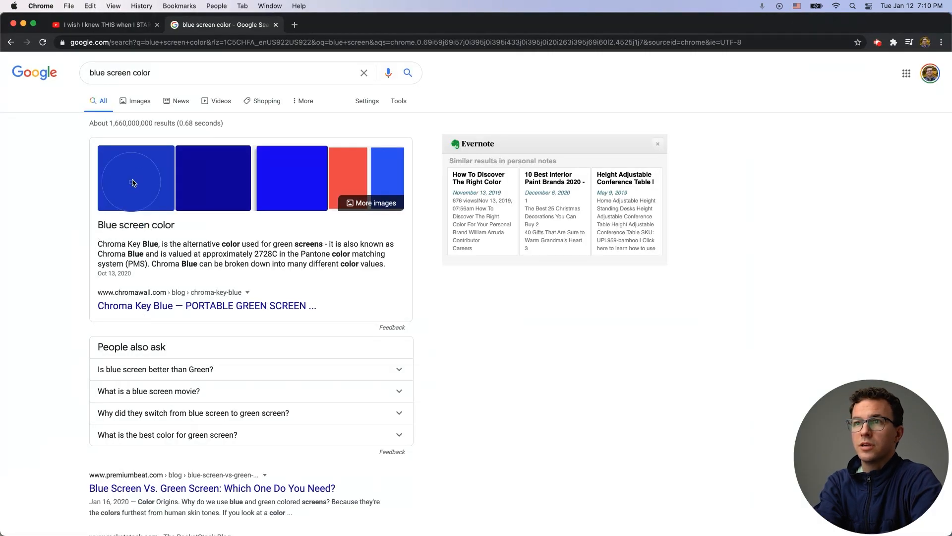
key("super+Tab")
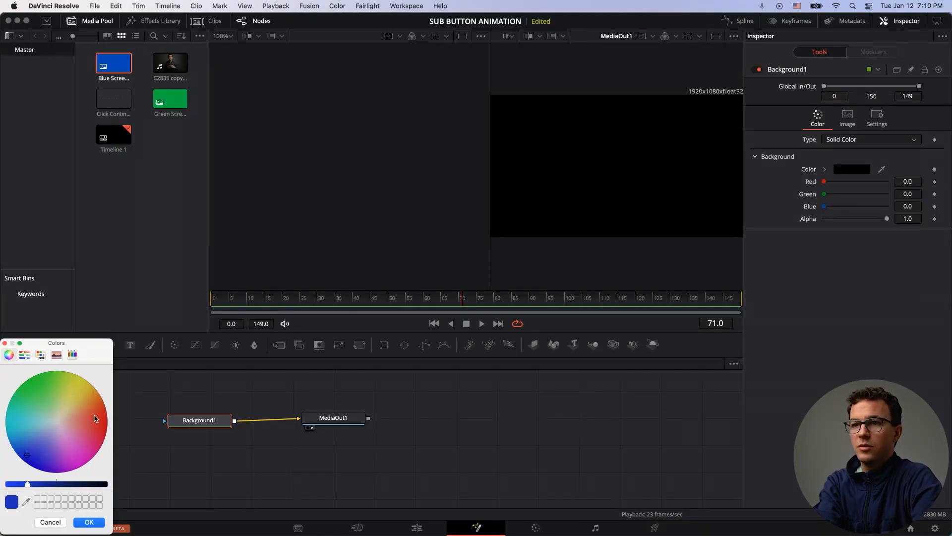
left_click(90, 522)
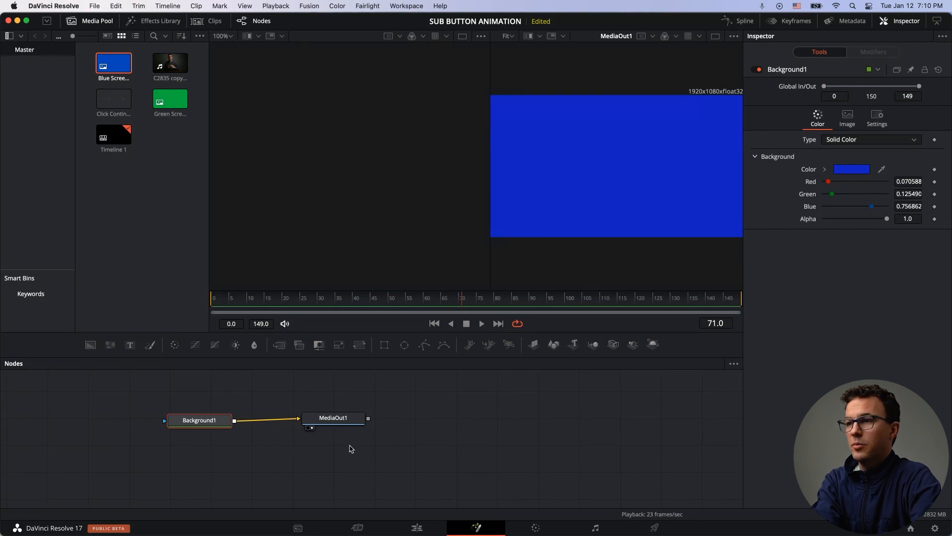
Step: Play the timeline from the start on the Edit page to preview the button over the blue background
left_click(417, 525)
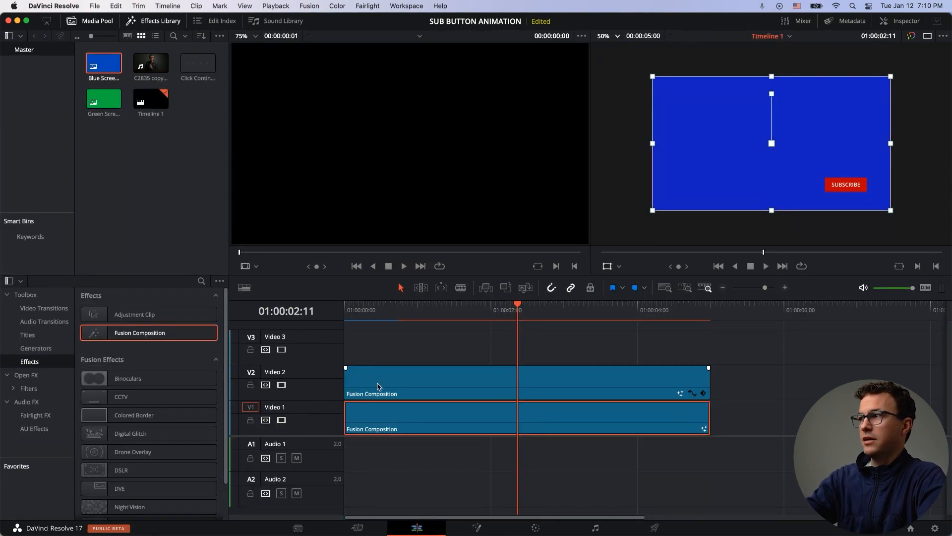
left_click(350, 306)
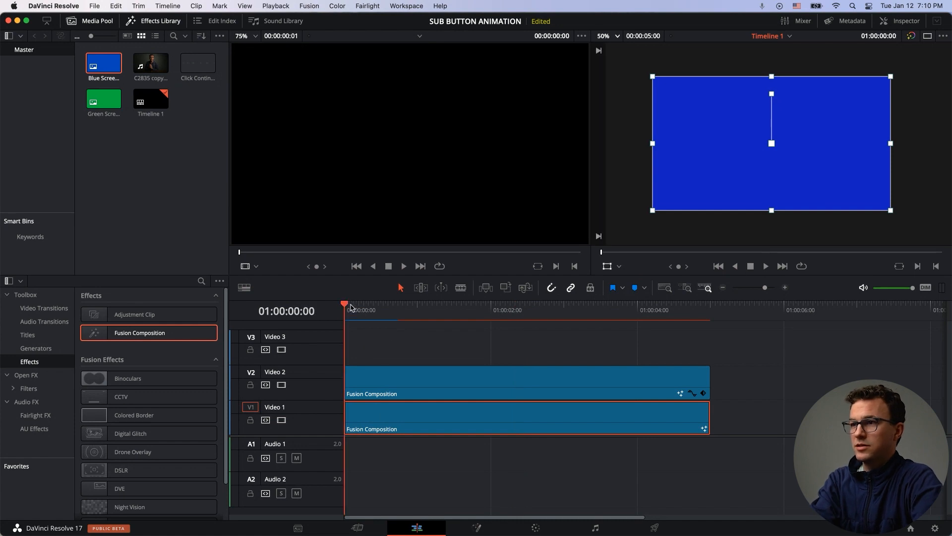
key("space")
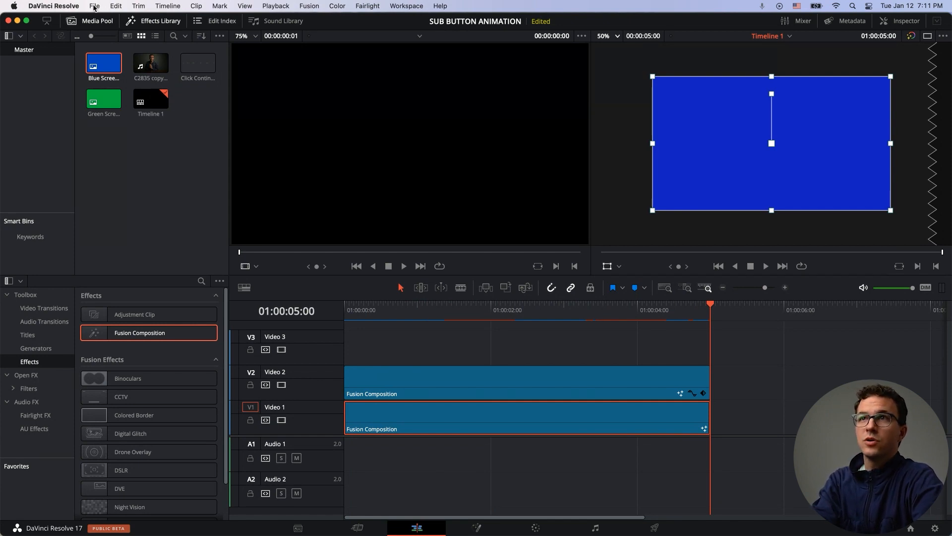
Step: Quick Export the timeline as H.264 under the name Sub Button Blue Screen
left_click(94, 6)
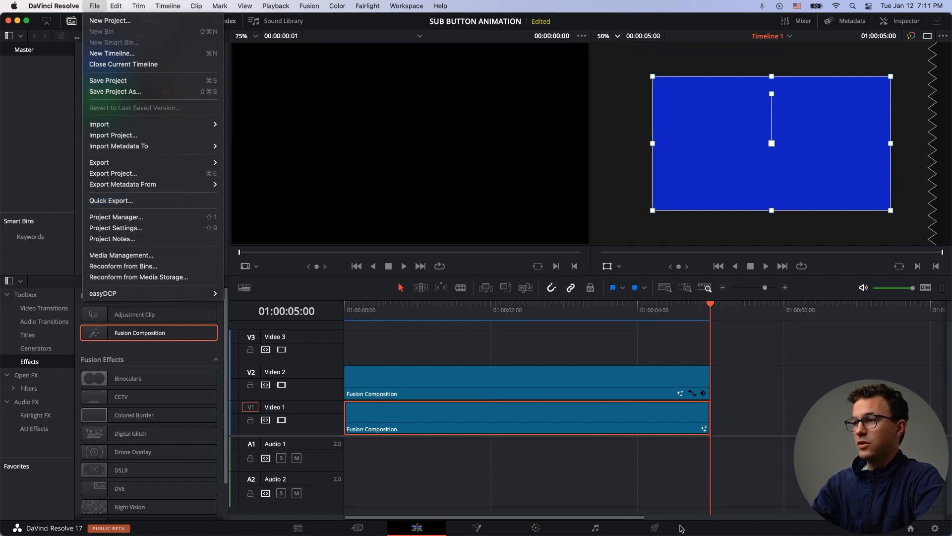
left_click(681, 528)
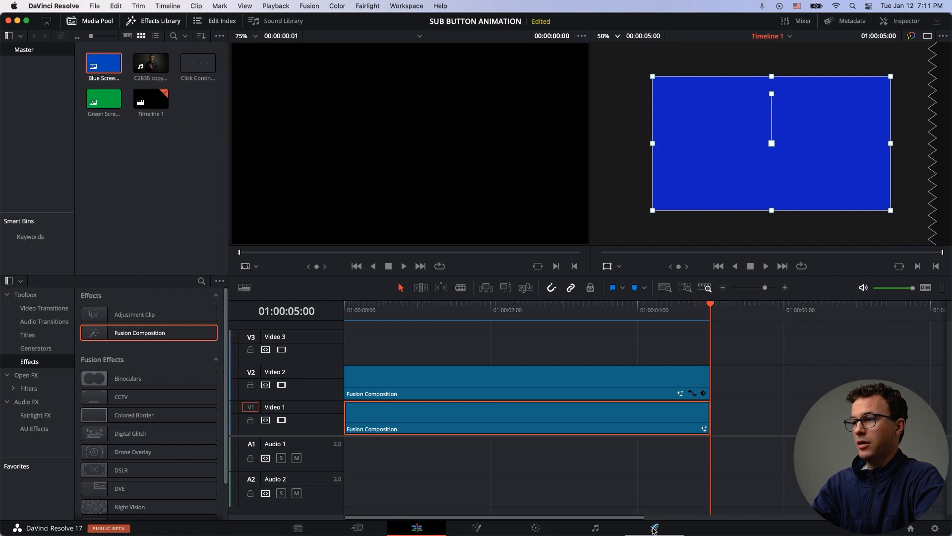
left_click(91, 6)
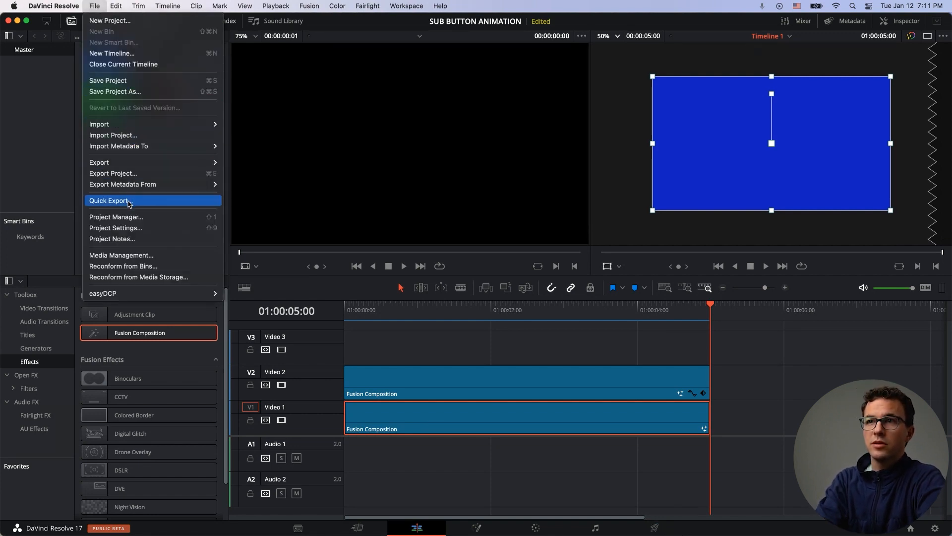
left_click(128, 202)
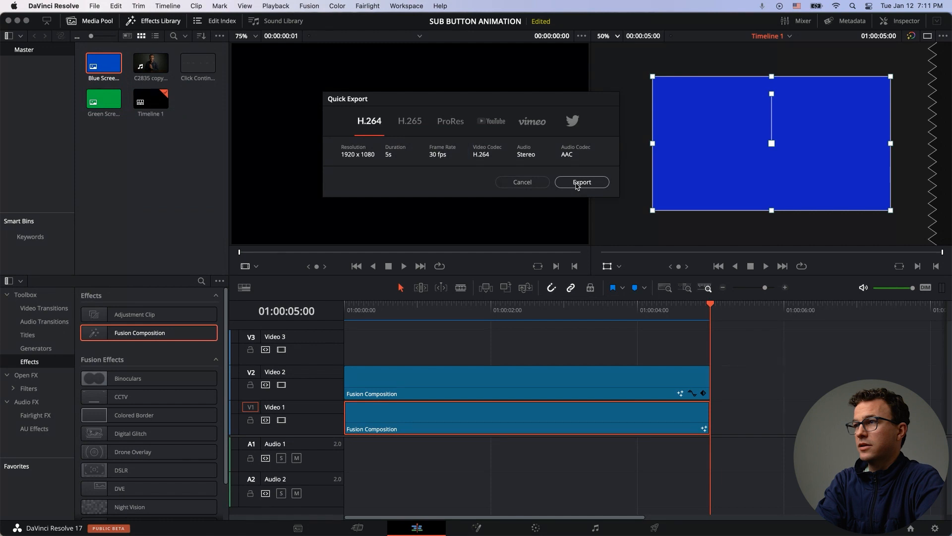
left_click(577, 183)
type("Sub Button Blue Screen")
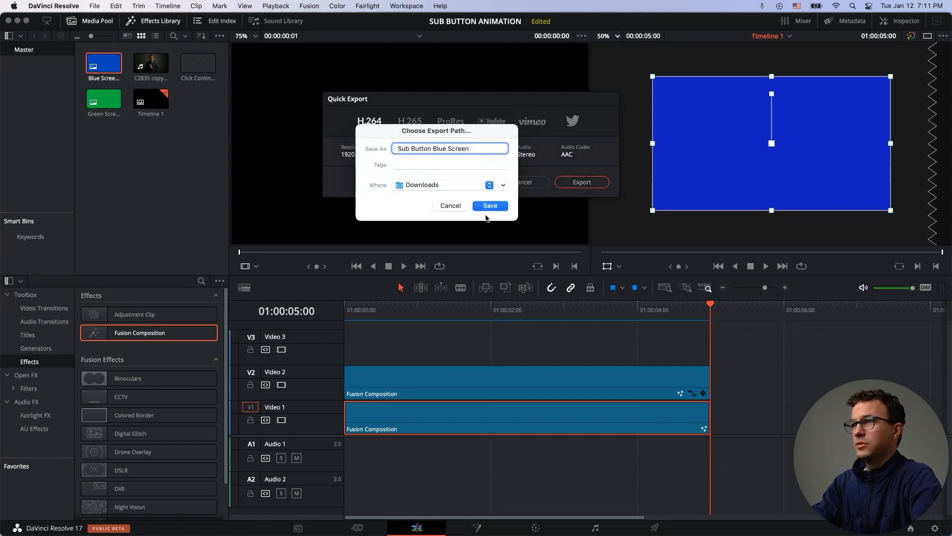
left_click(490, 206)
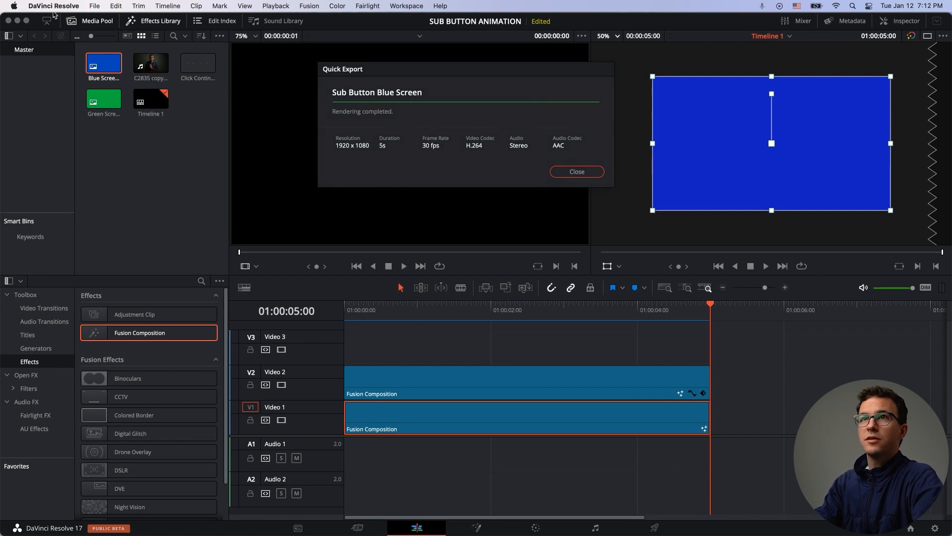
left_click(577, 172)
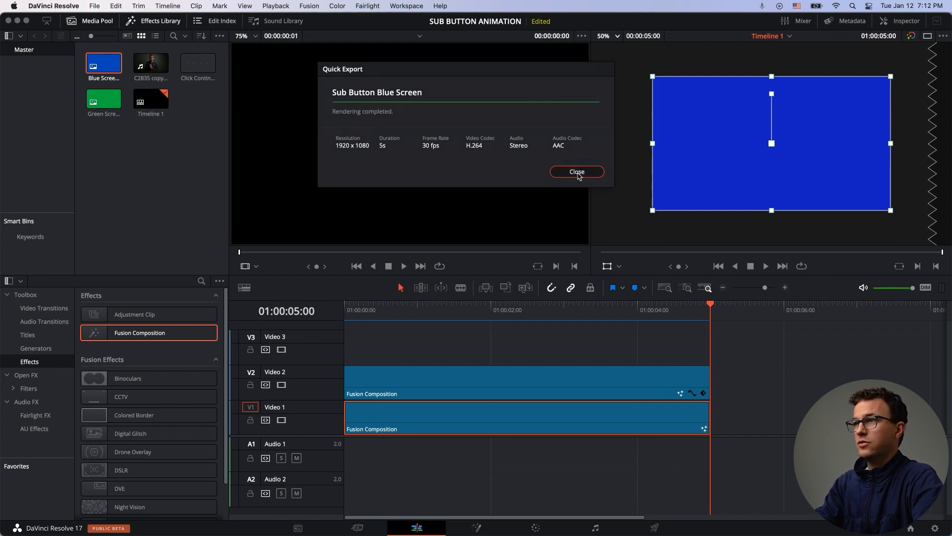
Step: Quit DaVinci Resolve, saving the project changes
left_click(53, 6)
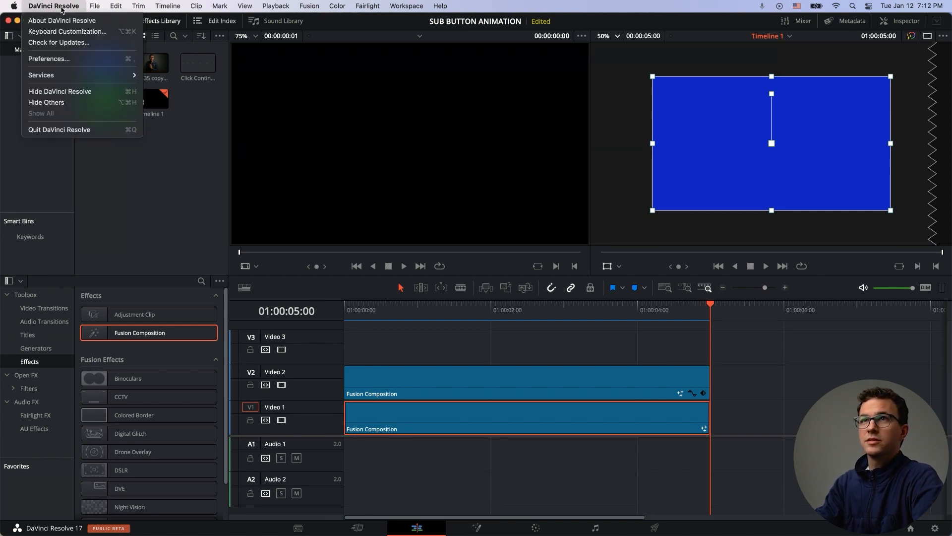
left_click(63, 130)
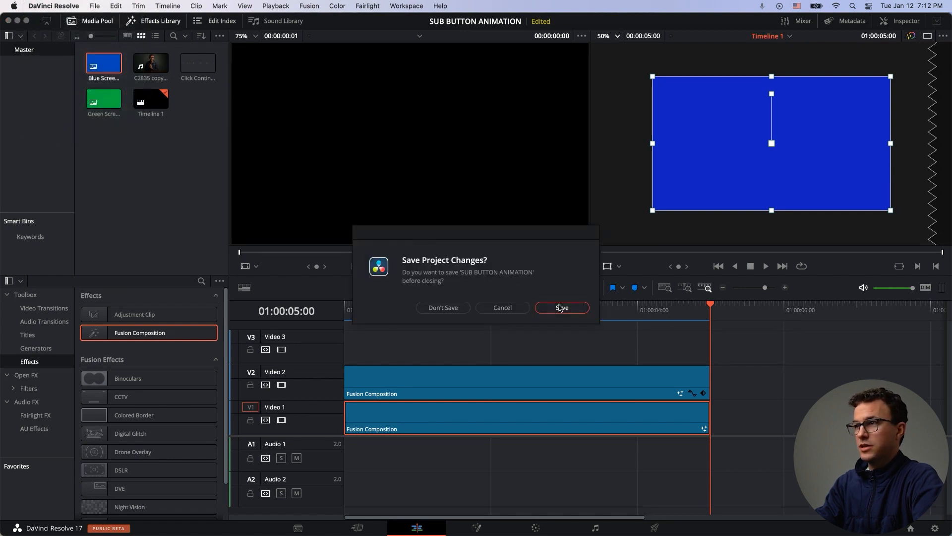
left_click(561, 307)
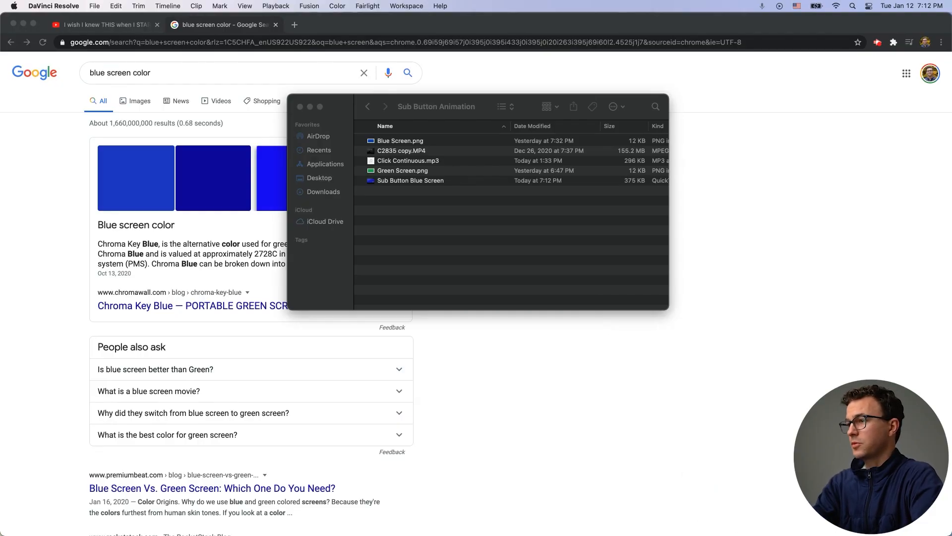
Step: Open iMovie and start a new Movie project
left_click(738, 458)
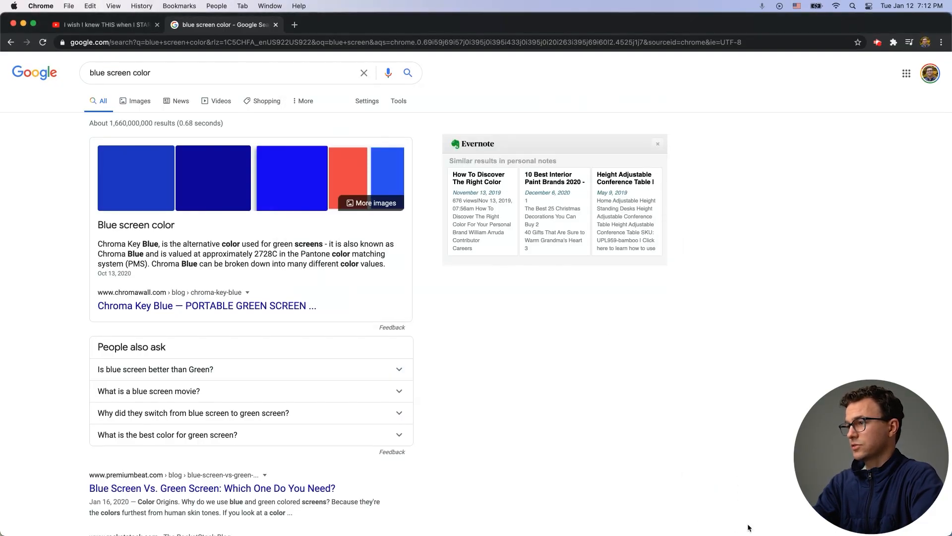
mouse_move(688, 506)
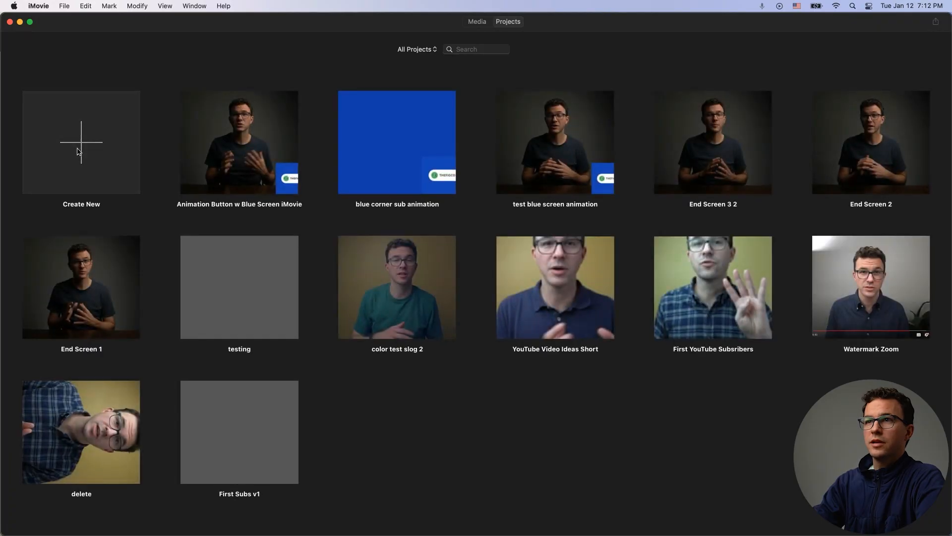
left_click(46, 144)
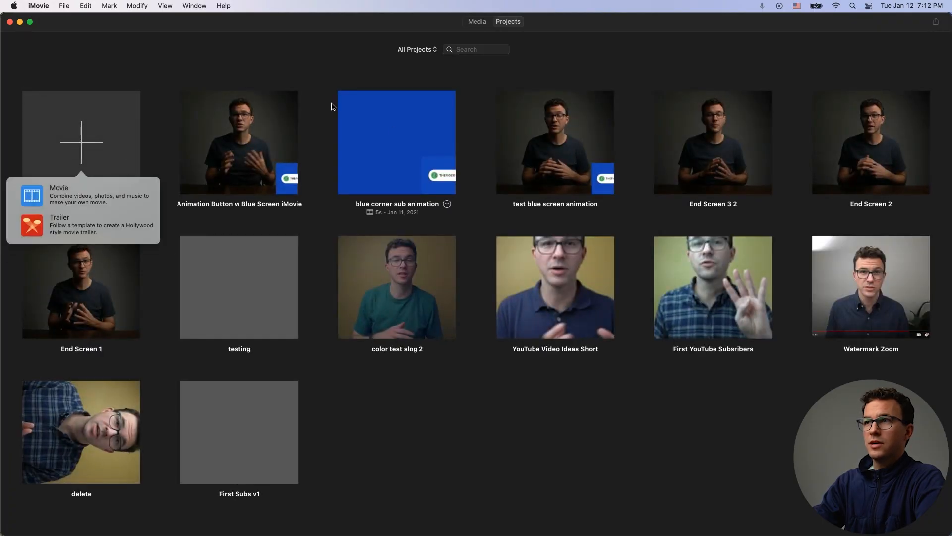
left_click(62, 195)
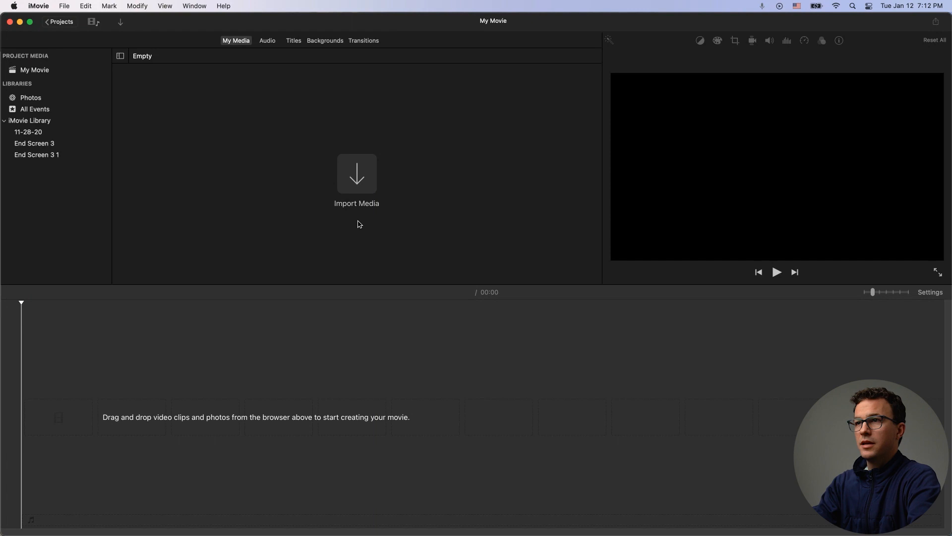
Step: Add the C2835 copy.MP4 talking-head clip from the Finder folder to the movie timeline
key("super+Tab")
key("super+Tab")
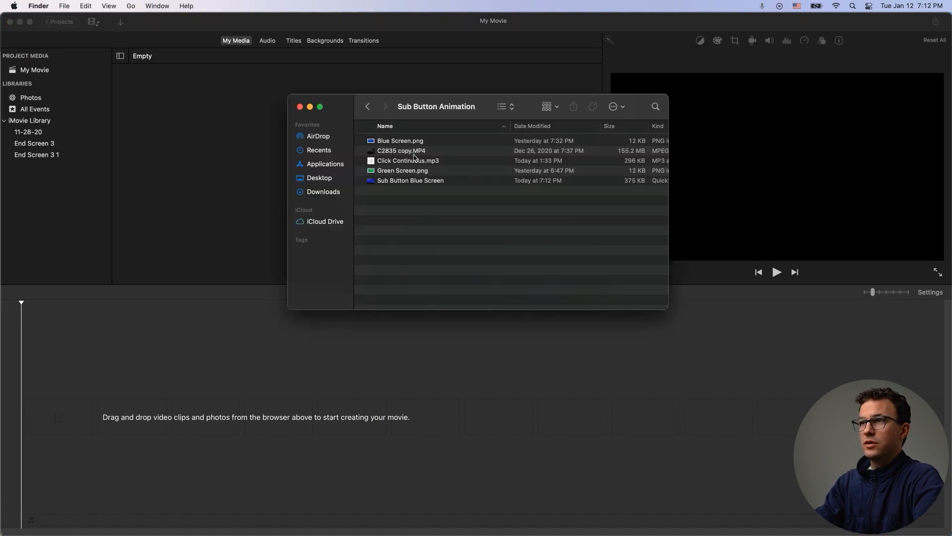
left_click_drag(407, 152, 350, 412)
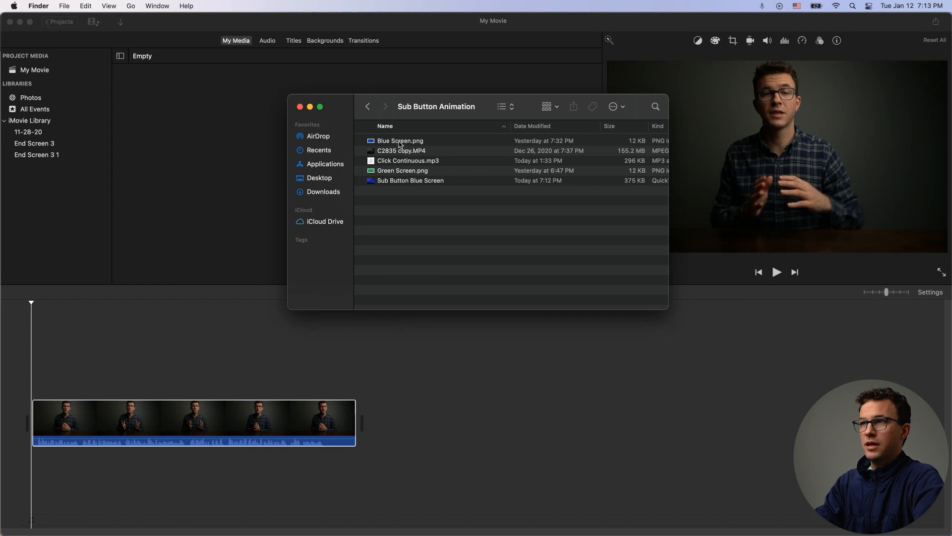
Step: Place the Sub Button Blue Screen video above the talking-head clip at about the 8-second mark
left_click(398, 181)
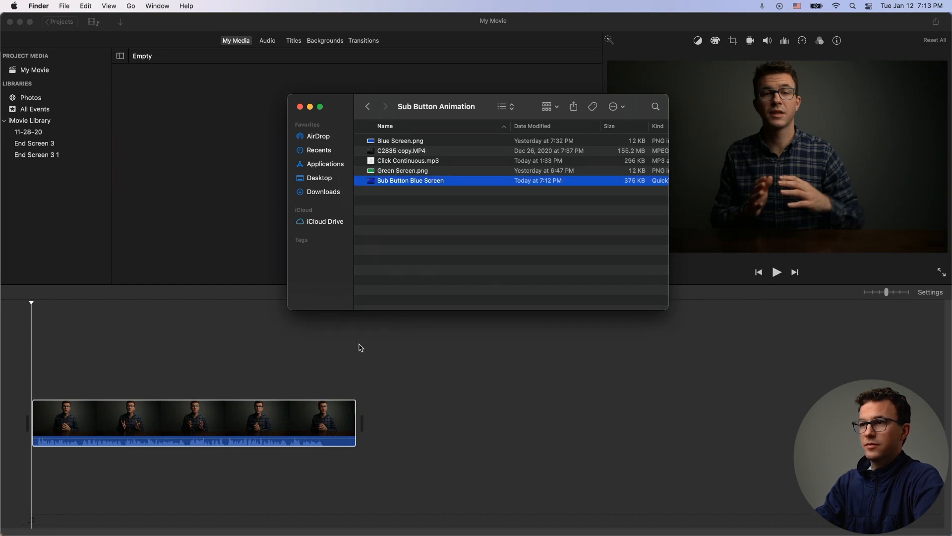
left_click_drag(406, 183, 140, 359)
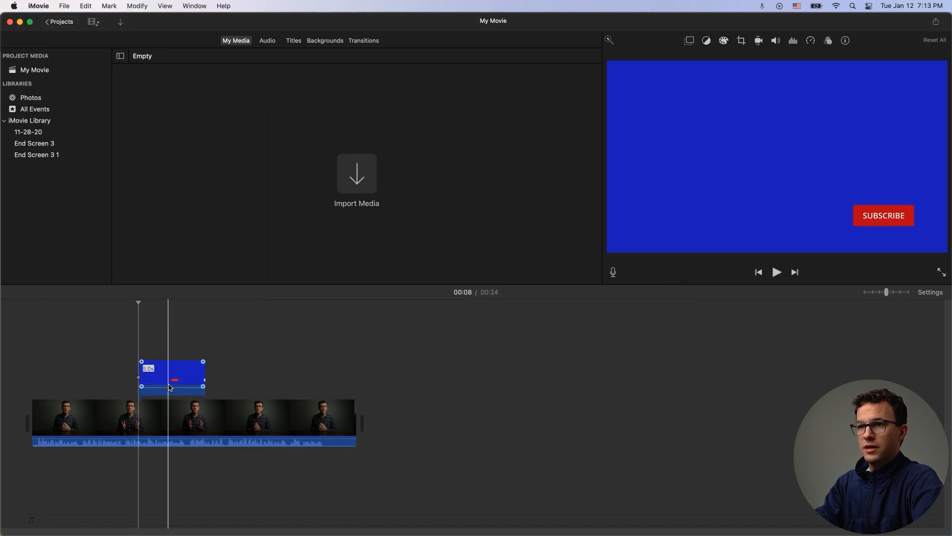
Step: Set the overlaid button clip's video overlay mode to Green/Blue Screen
left_click(182, 381)
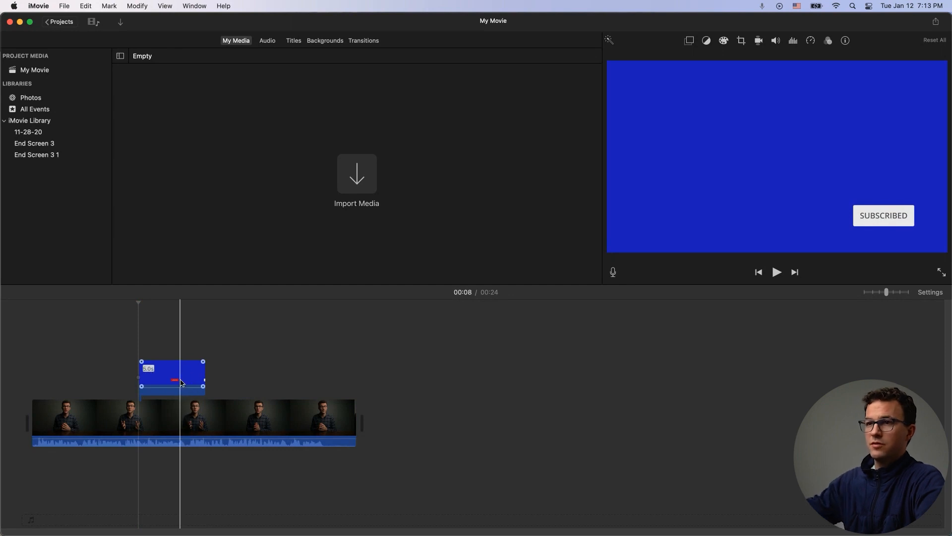
left_click(149, 335)
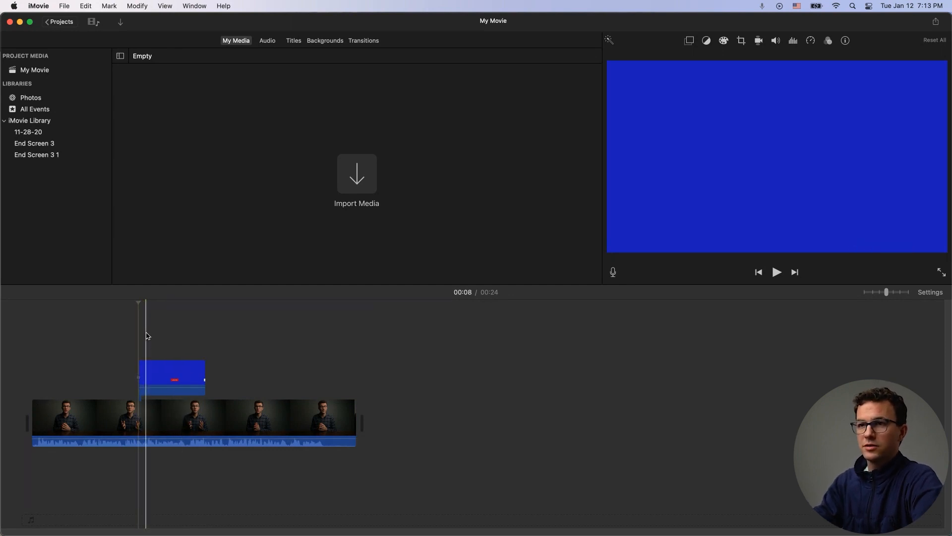
left_click(172, 380)
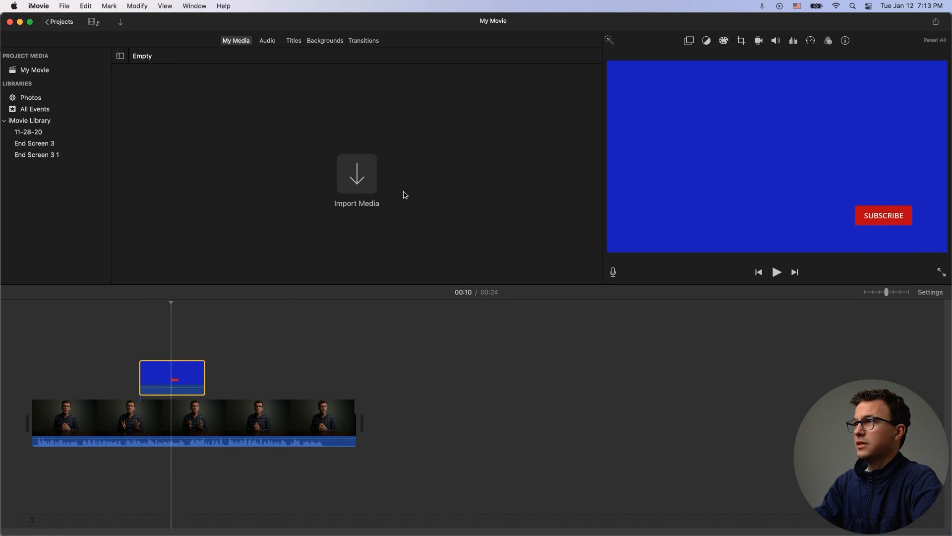
left_click(690, 42)
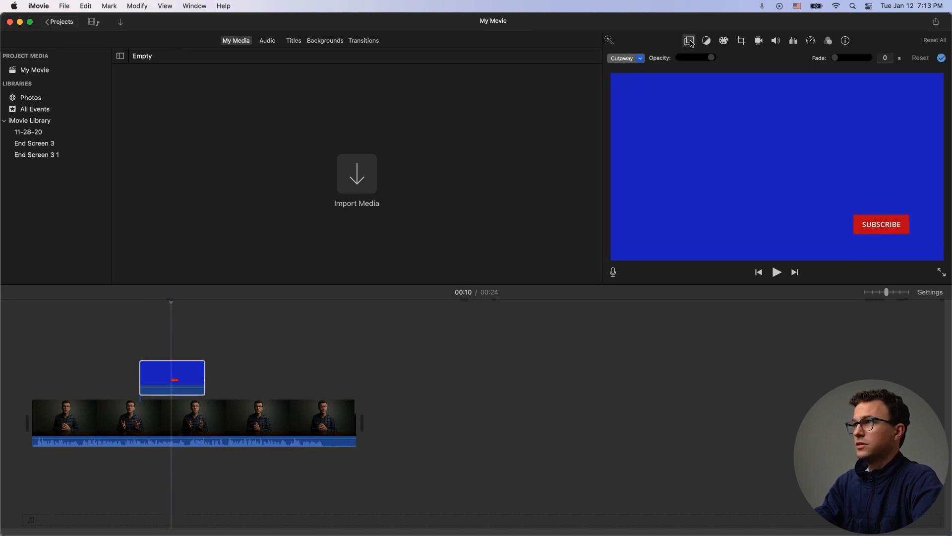
left_click(622, 62)
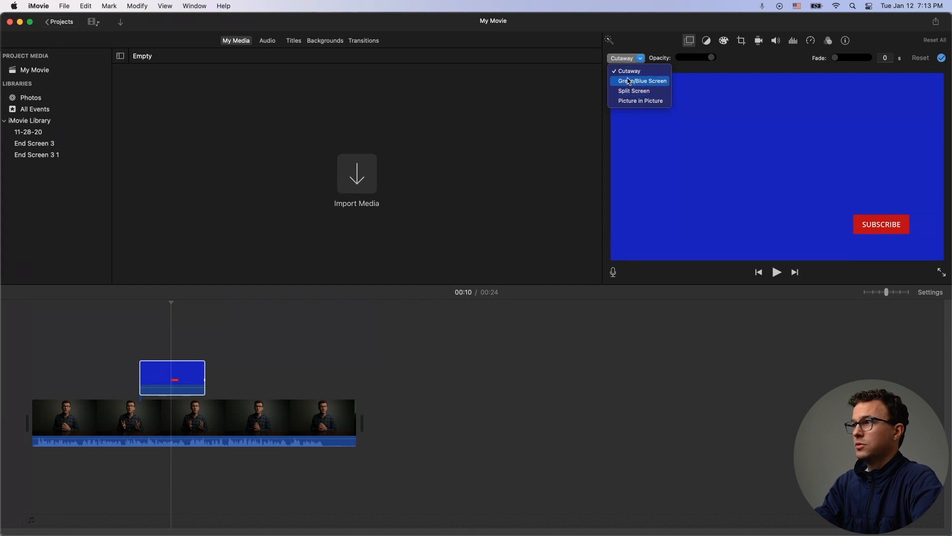
left_click(629, 81)
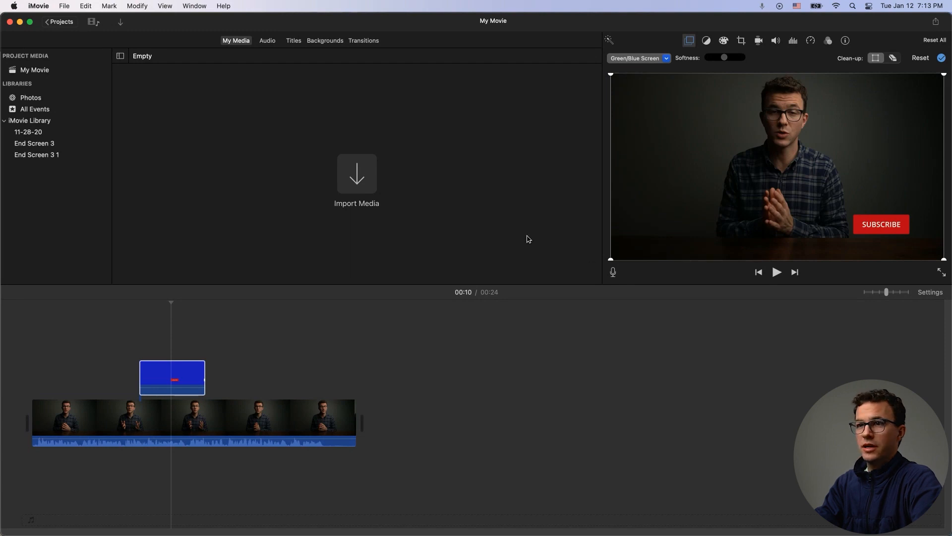
Step: Split the talking-head clip at the start and end of the blue screen button overlay
right_click(138, 416)
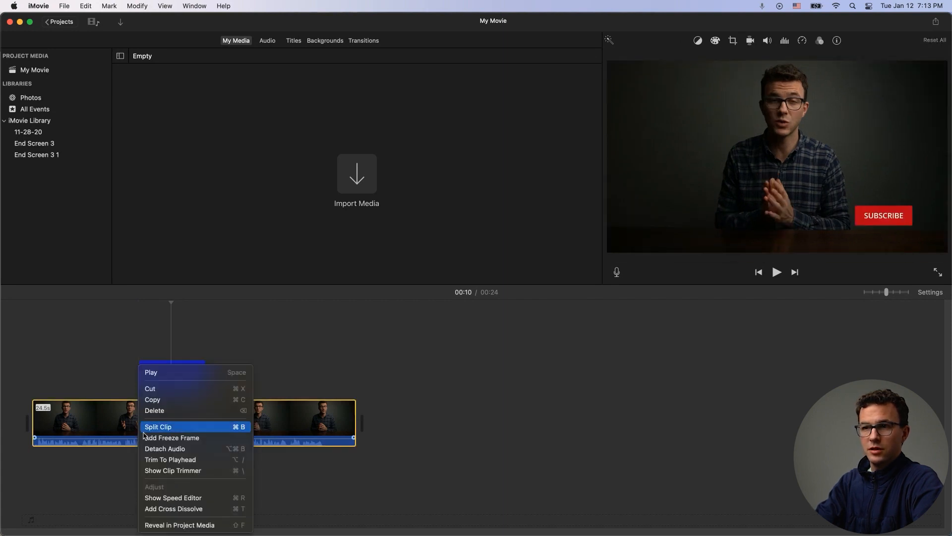
left_click(158, 427)
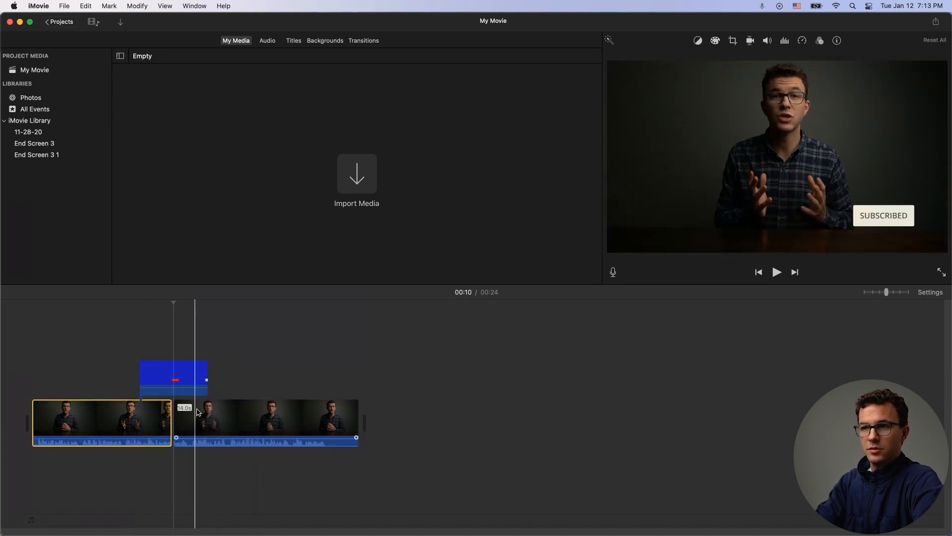
left_click(208, 412)
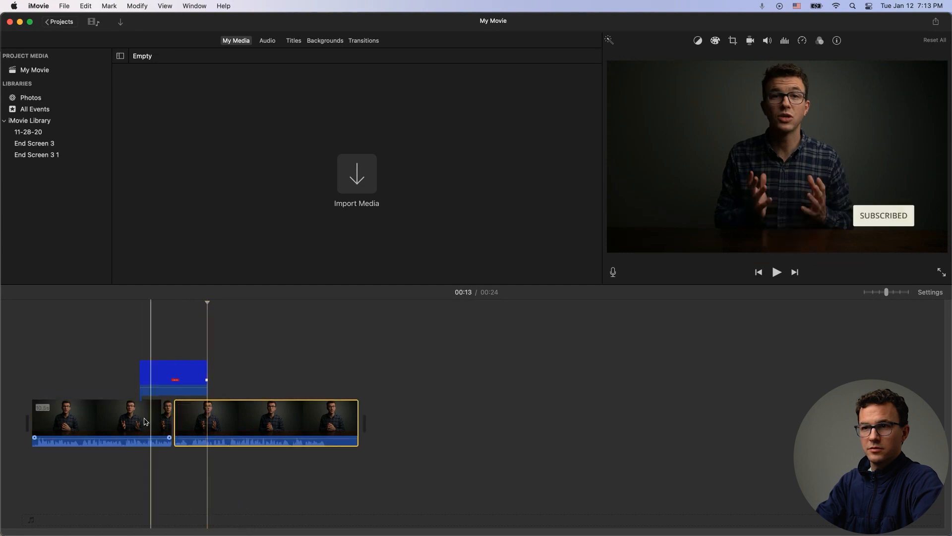
right_click(208, 415)
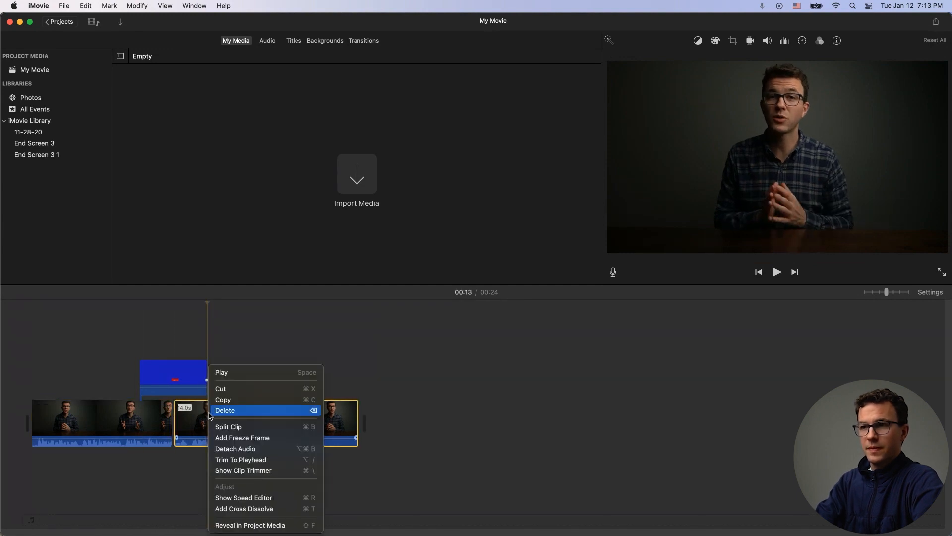
left_click(222, 427)
Step: Delete the talking-head segments before and after the button overlay, leaving only the overlapping part
left_click(113, 417)
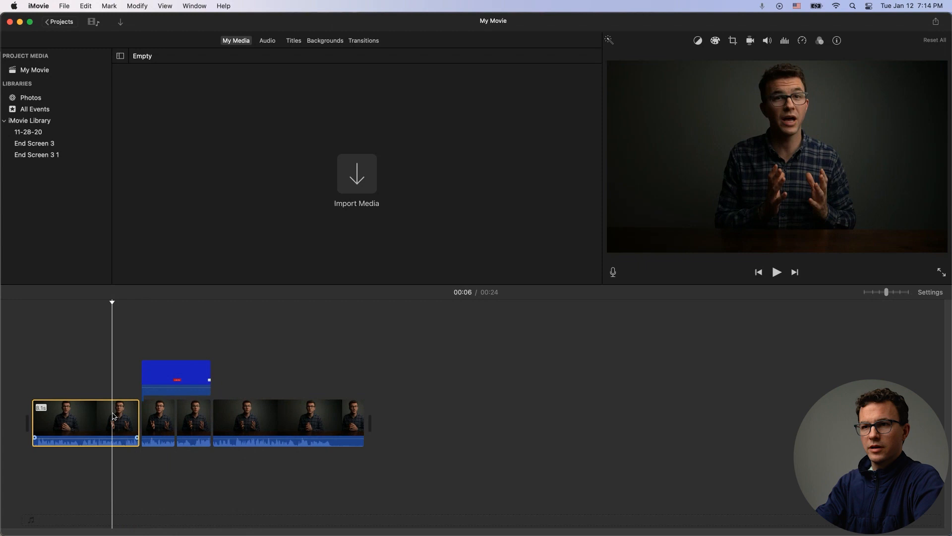
key("Delete")
left_click(142, 422)
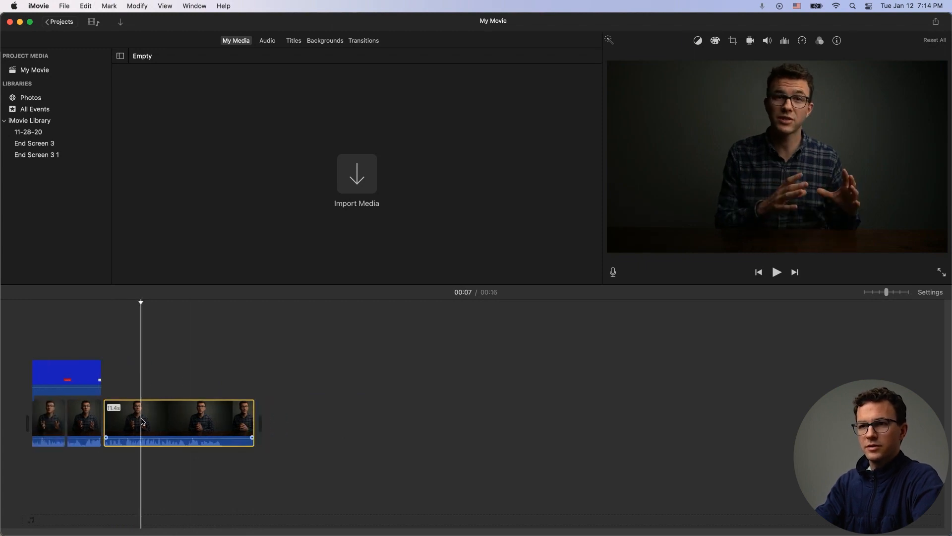
key("Delete")
Step: Play the trimmed clip from the beginning to preview the keyed Subscribe button
left_click(25, 312)
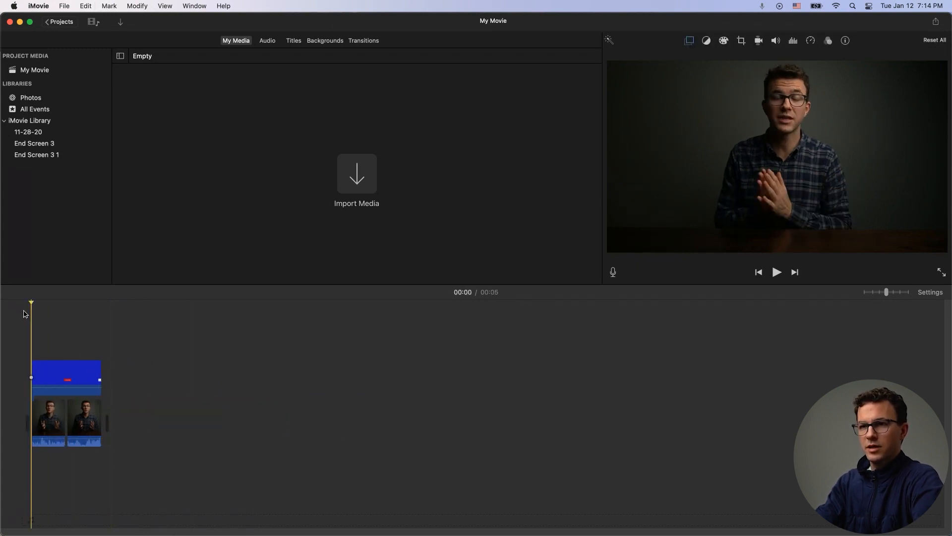
key("space")
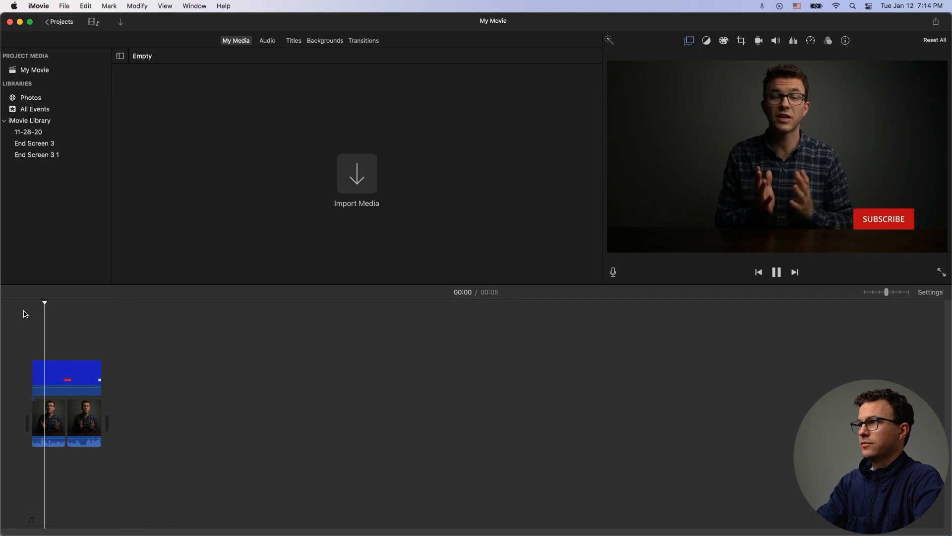